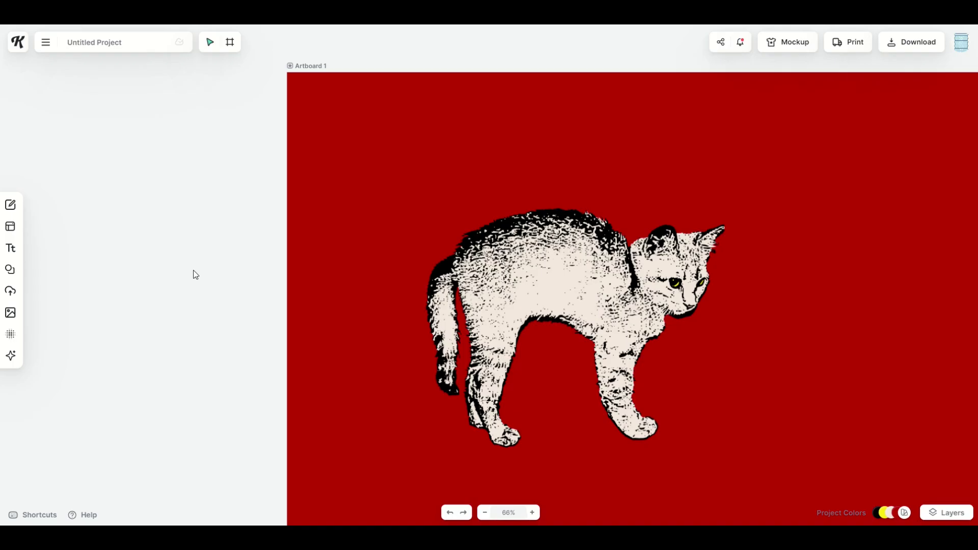
# Nudge the cat image right and down, then drag Artboard 1 left and down on the canvas.
pyautogui.moveTo(535, 277); pyautogui.dragTo(559, 282)
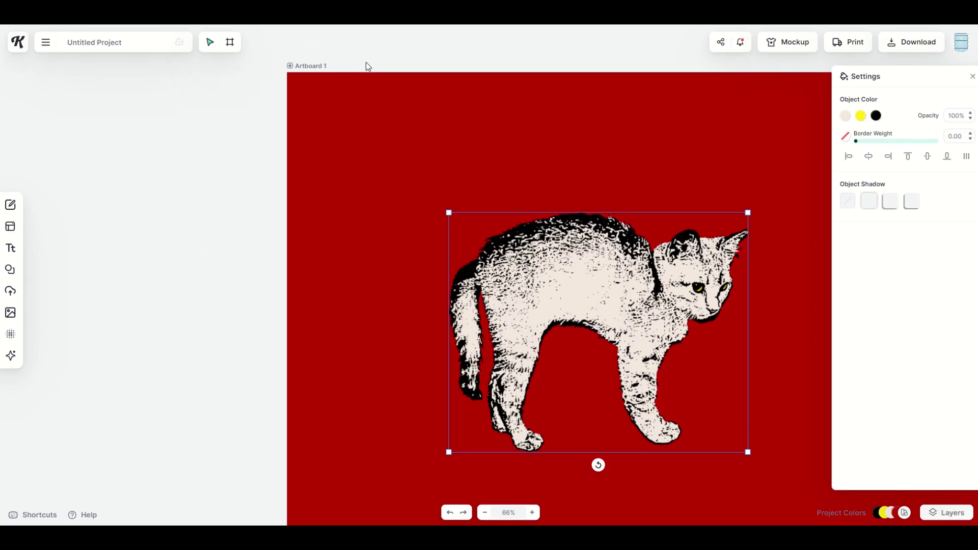
pyautogui.click(972, 77)
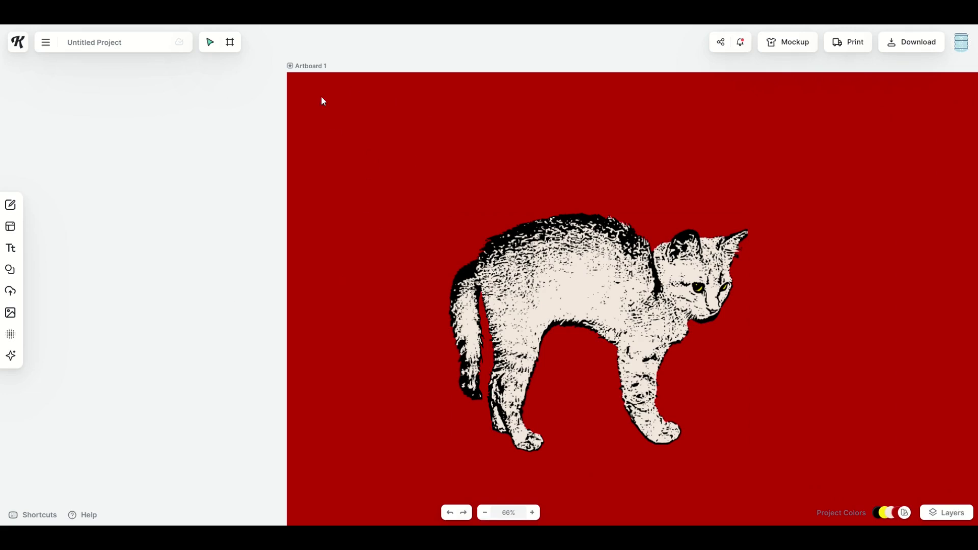
pyautogui.moveTo(305, 66); pyautogui.dragTo(195, 89)
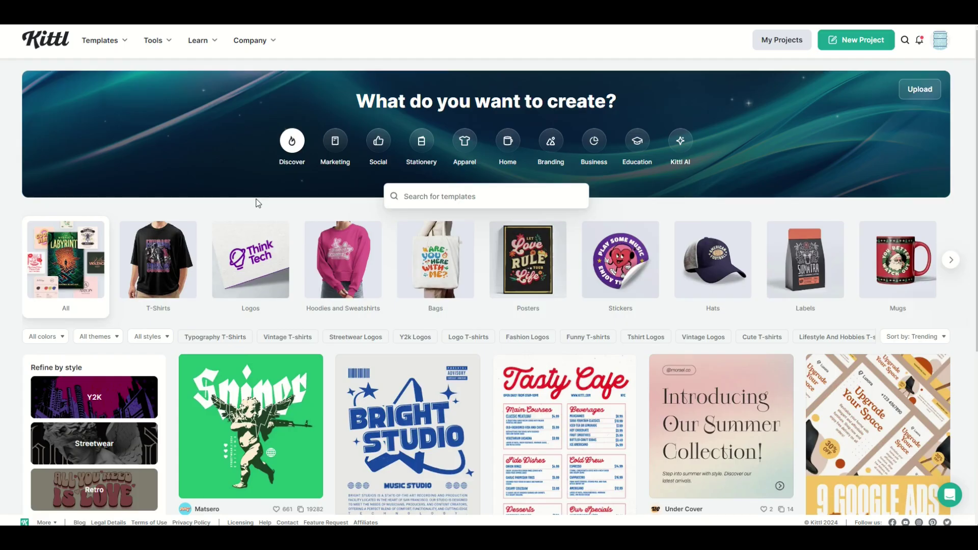
# Find the Skullfunk T-shirt design in the templates gallery and open it in the editor.
pyautogui.scroll(-5, 257, 202)
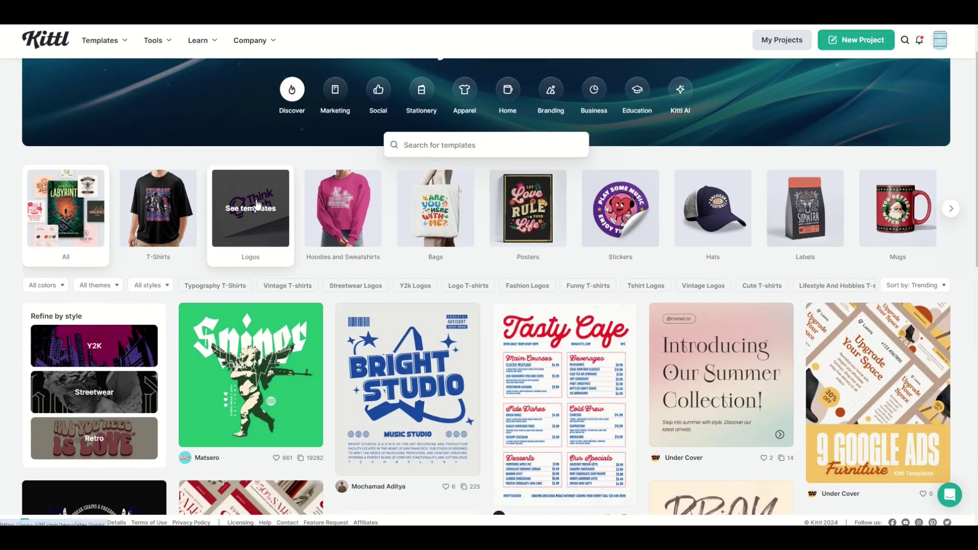
pyautogui.scroll(-8, 258, 203)
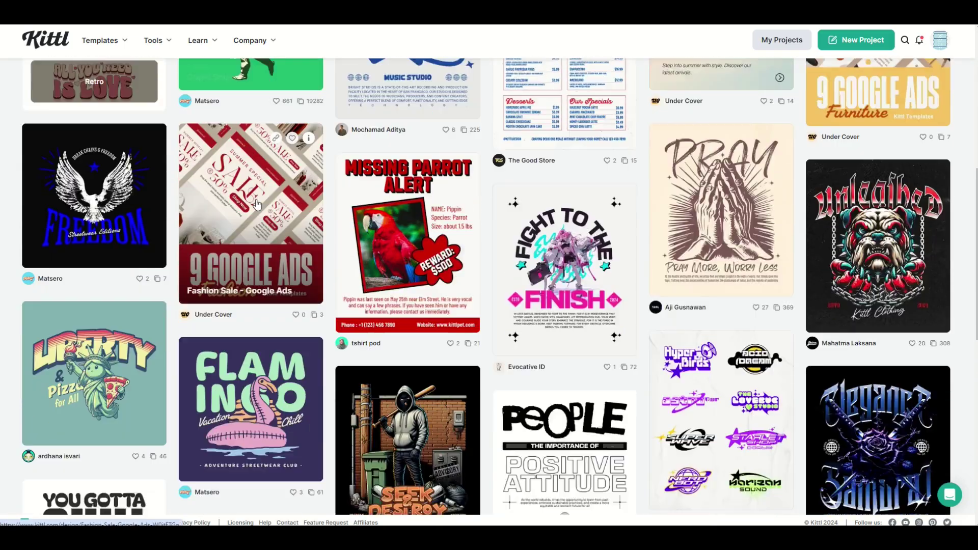
pyautogui.scroll(-4, 257, 203)
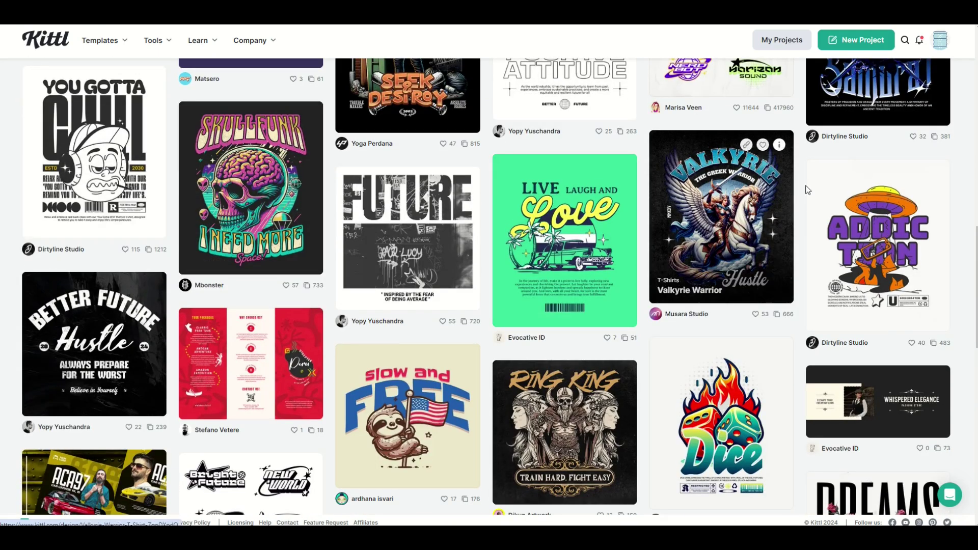
pyautogui.scroll(-2, 115, 338)
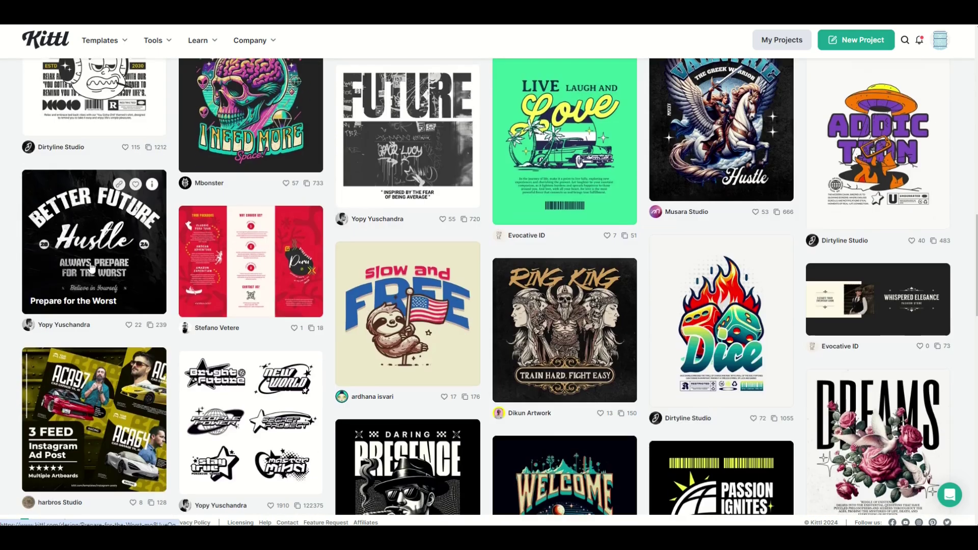
pyautogui.scroll(3, 251, 188)
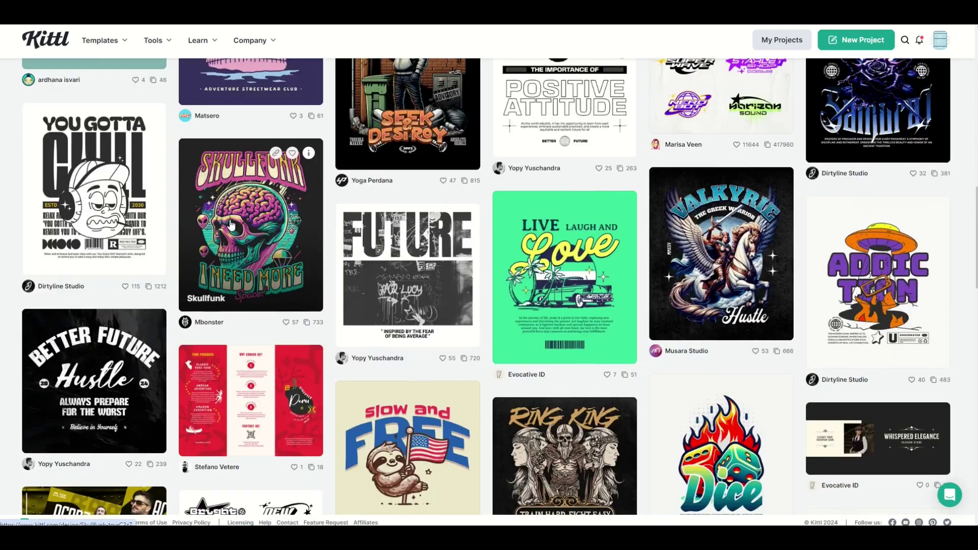
pyautogui.click(224, 248)
# Raise the skull artwork, change the SKULLFUNK title to 'ZEN' and move it up.
pyautogui.click(459, 259)
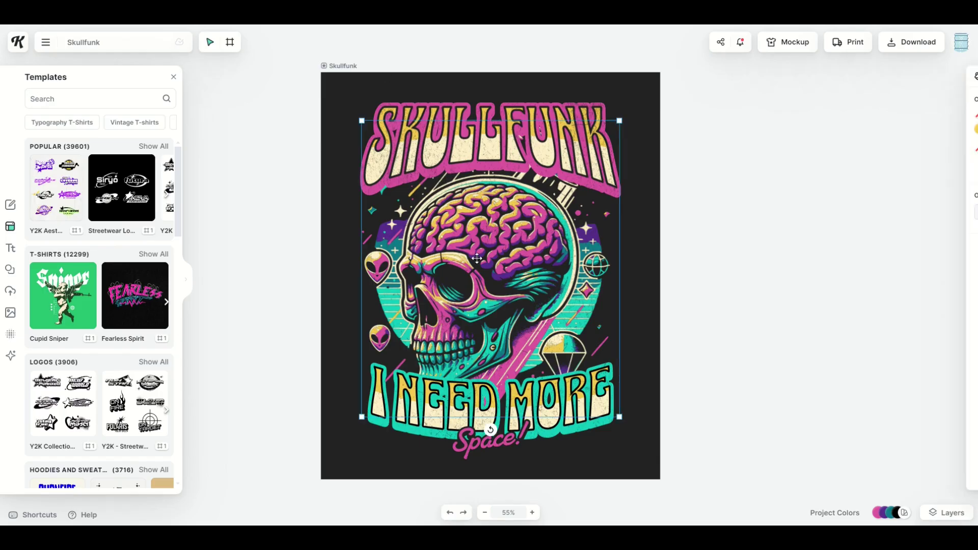
pyautogui.moveTo(459, 259); pyautogui.dragTo(468, 176)
pyautogui.click(468, 176)
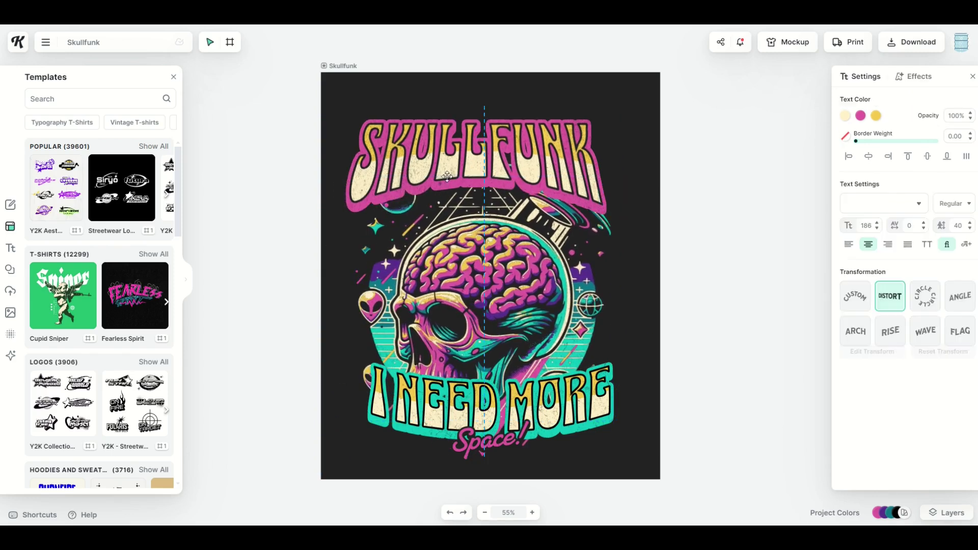
pyautogui.doubleClick(483, 154)
pyautogui.write('ZEN')
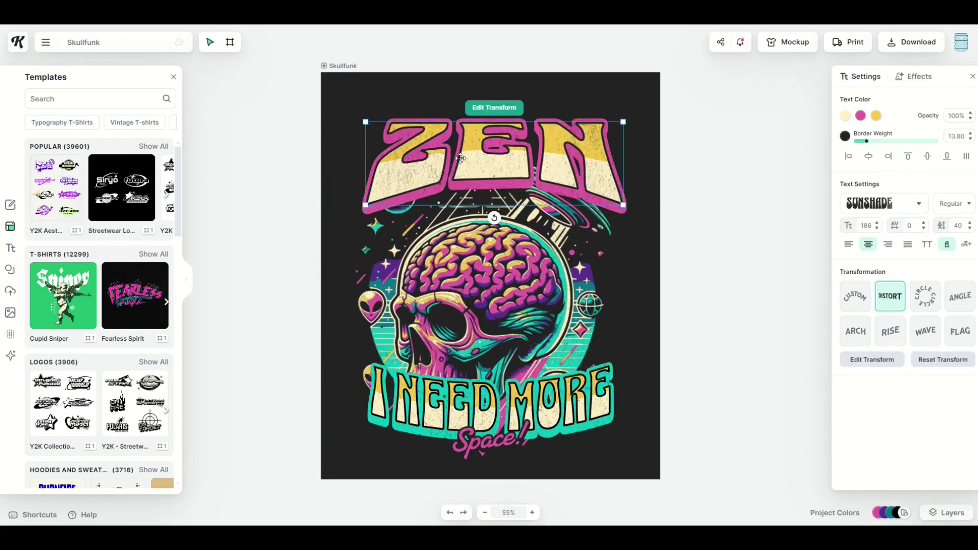
pyautogui.moveTo(443, 174); pyautogui.dragTo(438, 149)
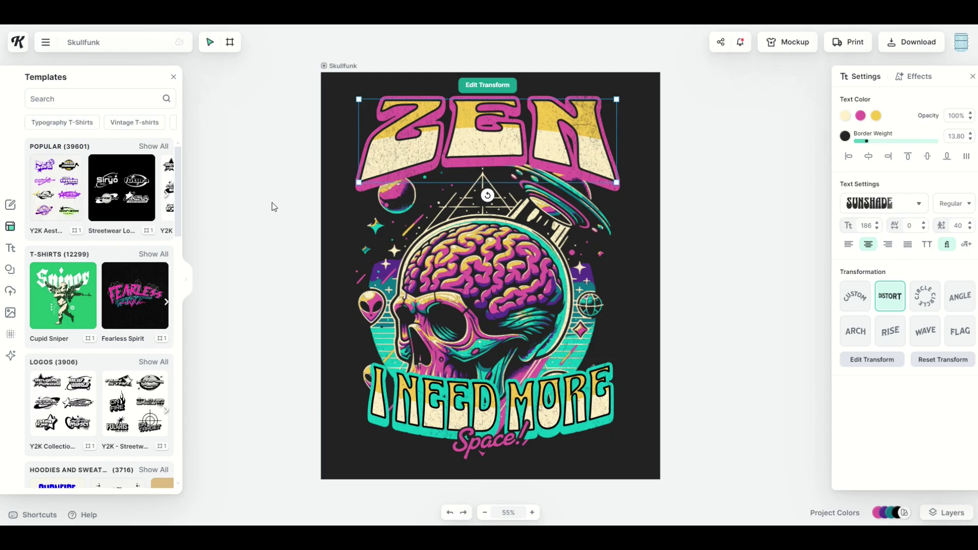
pyautogui.click(265, 200)
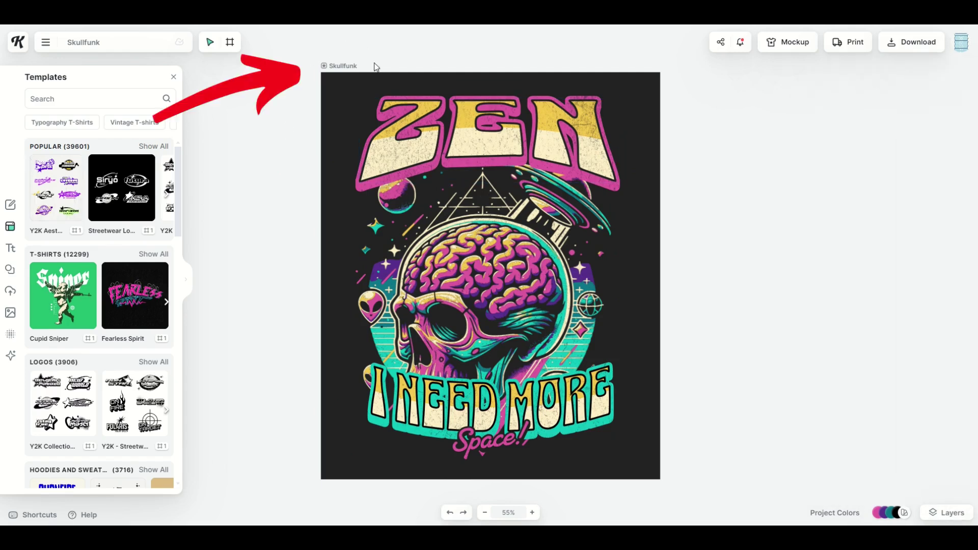
# Hide the entire Skullfunk artboard group from the Layers panel.
pyautogui.click(347, 67)
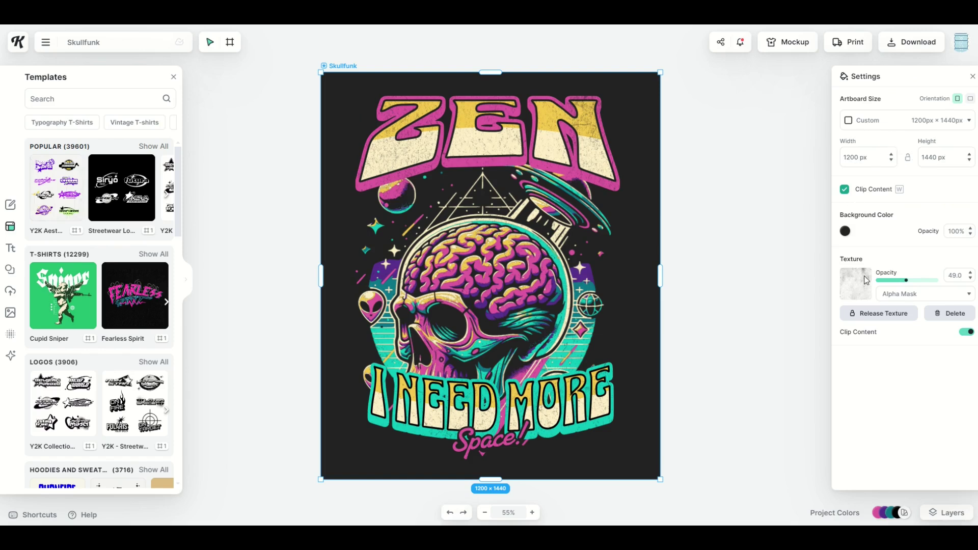
pyautogui.click(938, 513)
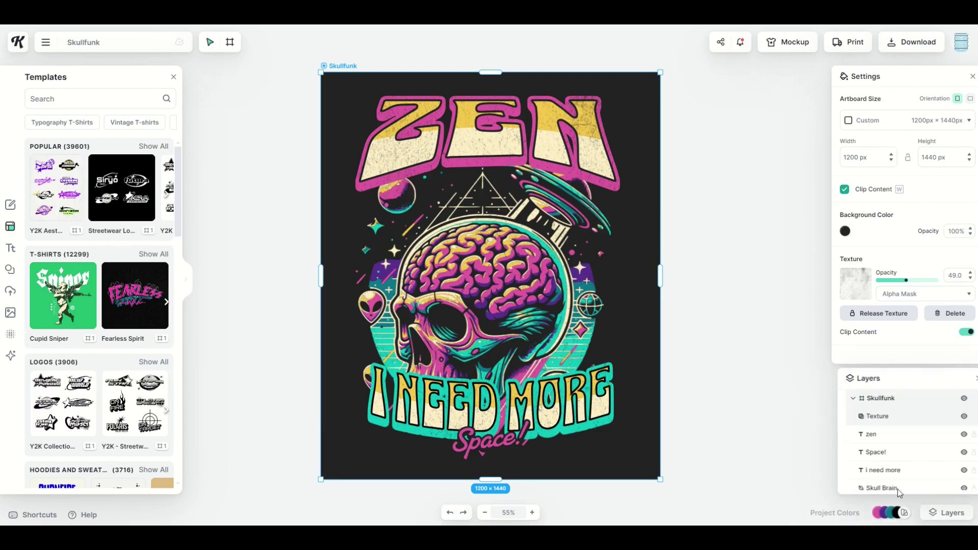
pyautogui.click(847, 400)
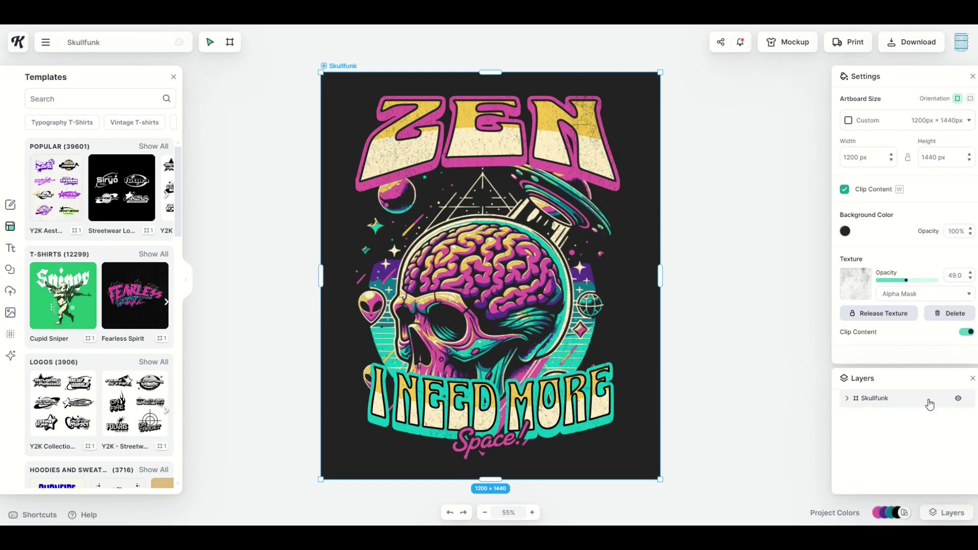
pyautogui.click(848, 399)
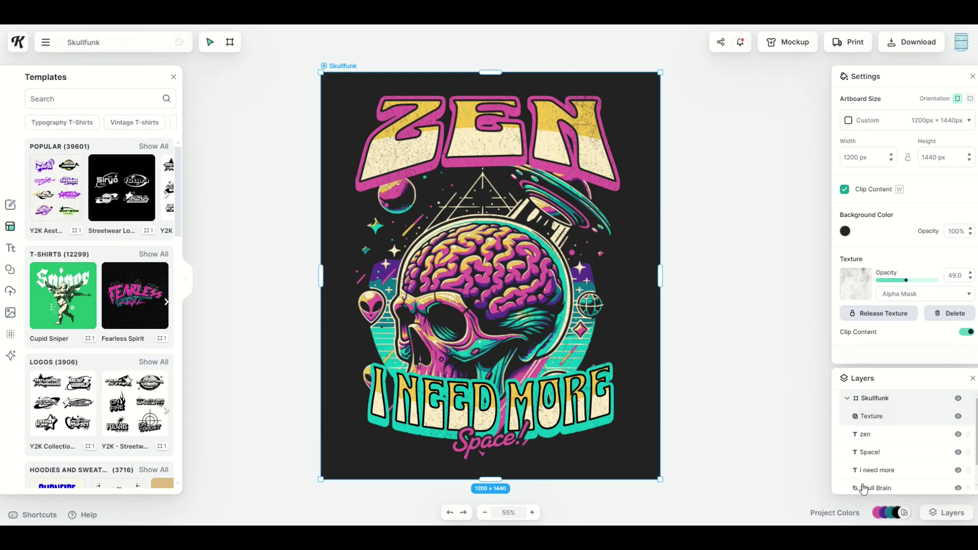
pyautogui.click(958, 400)
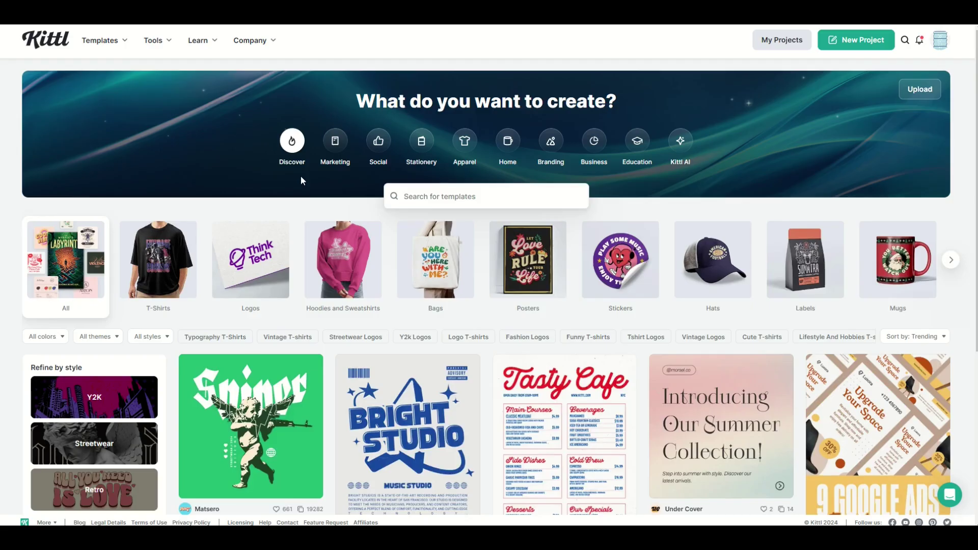
pyautogui.scroll(-10, 300, 176)
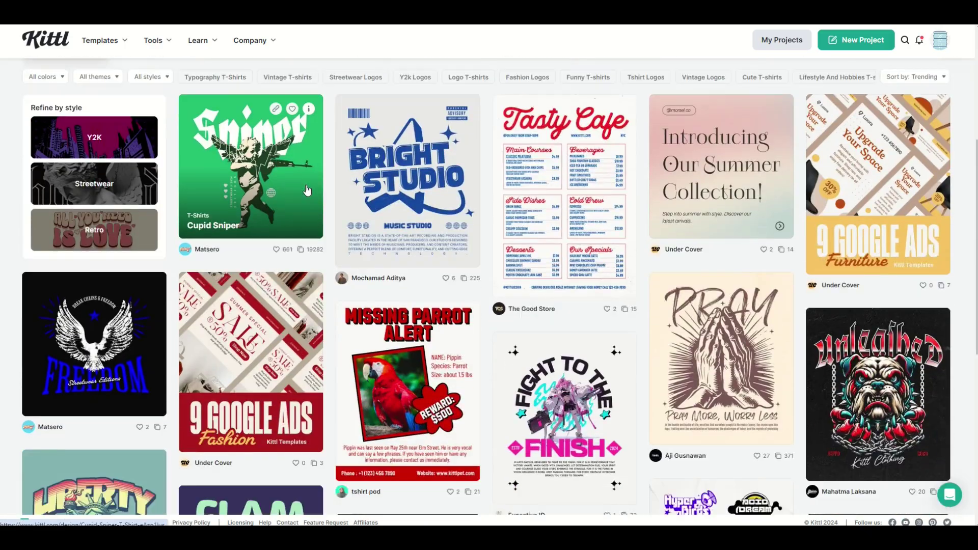
pyautogui.scroll(-5, 306, 190)
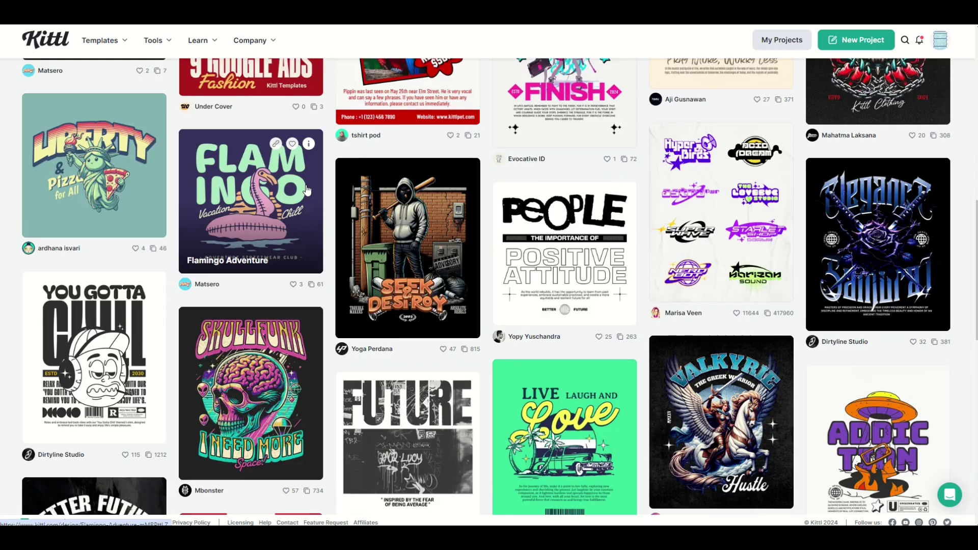
pyautogui.scroll(-10, 306, 190)
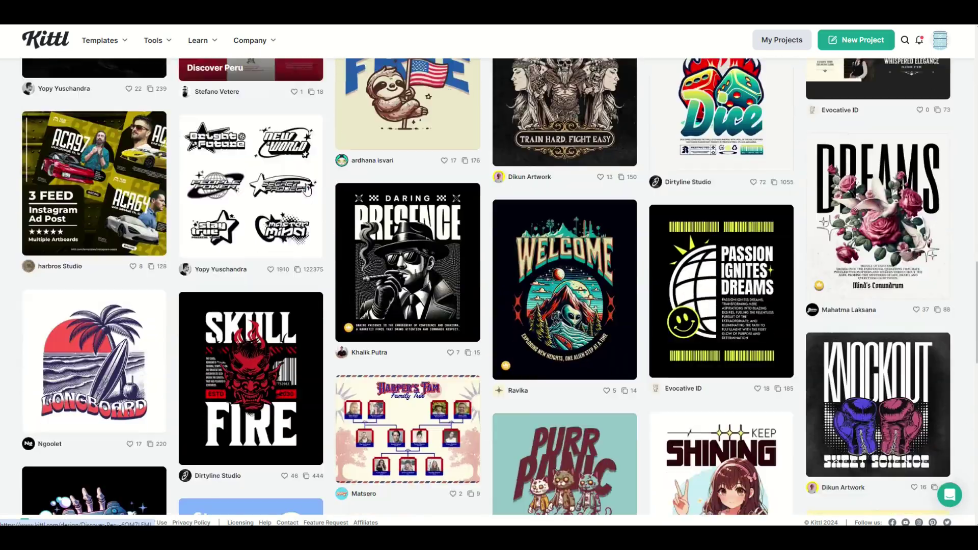
pyautogui.scroll(-8, 306, 187)
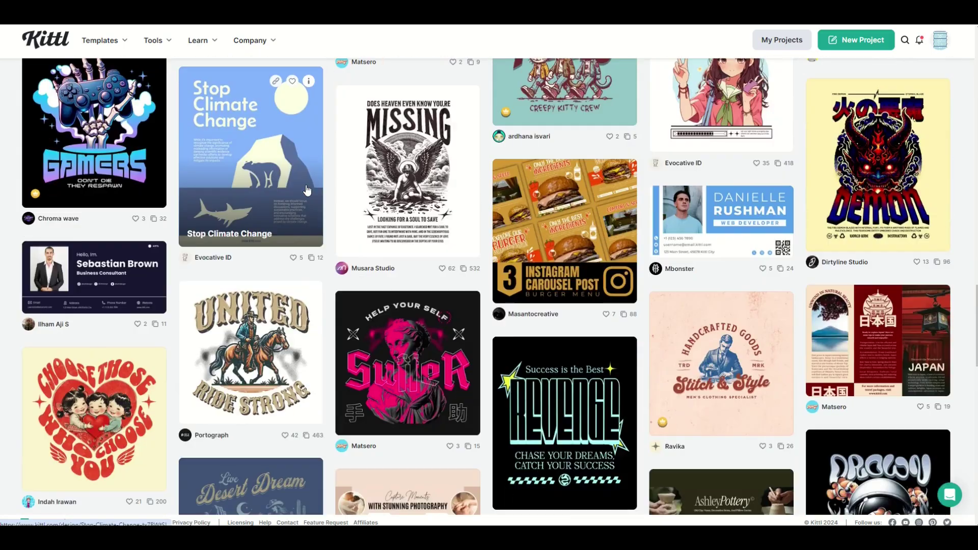
pyautogui.scroll(-3, 334, 174)
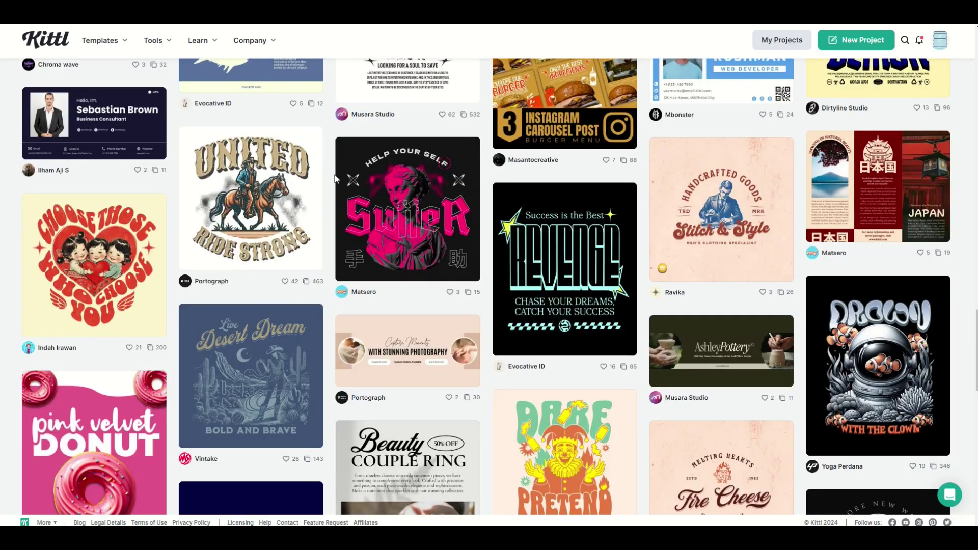
pyautogui.scroll(-5, 335, 175)
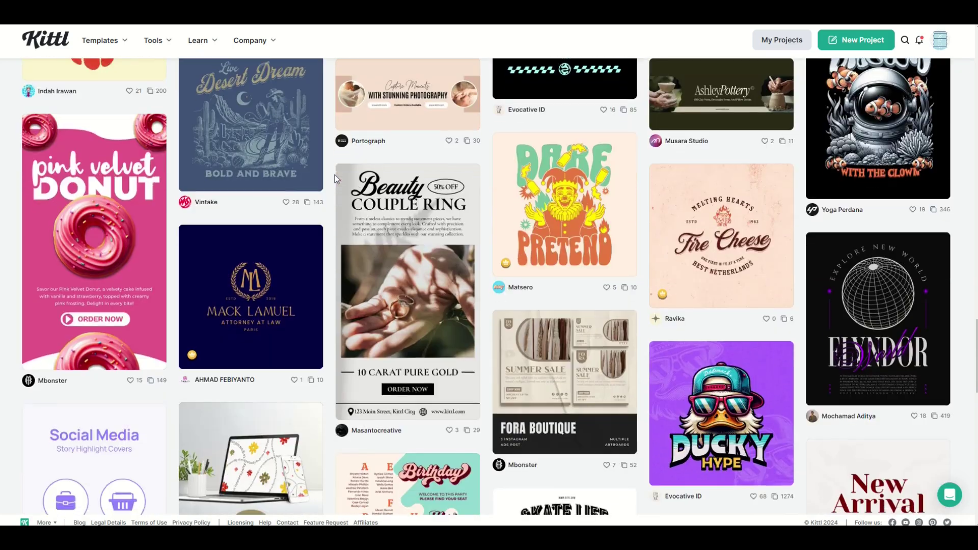
pyautogui.scroll(-4, 335, 176)
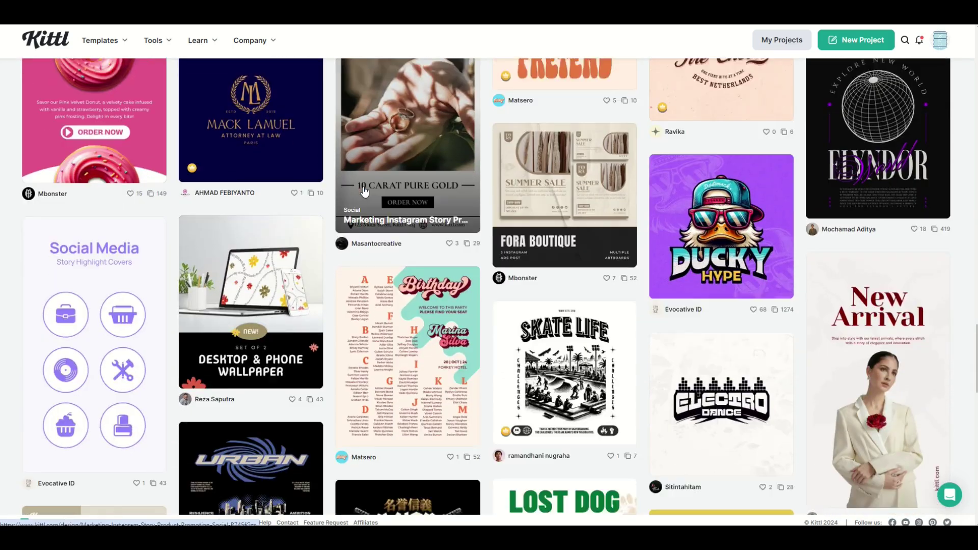
pyautogui.scroll(-4, 365, 191)
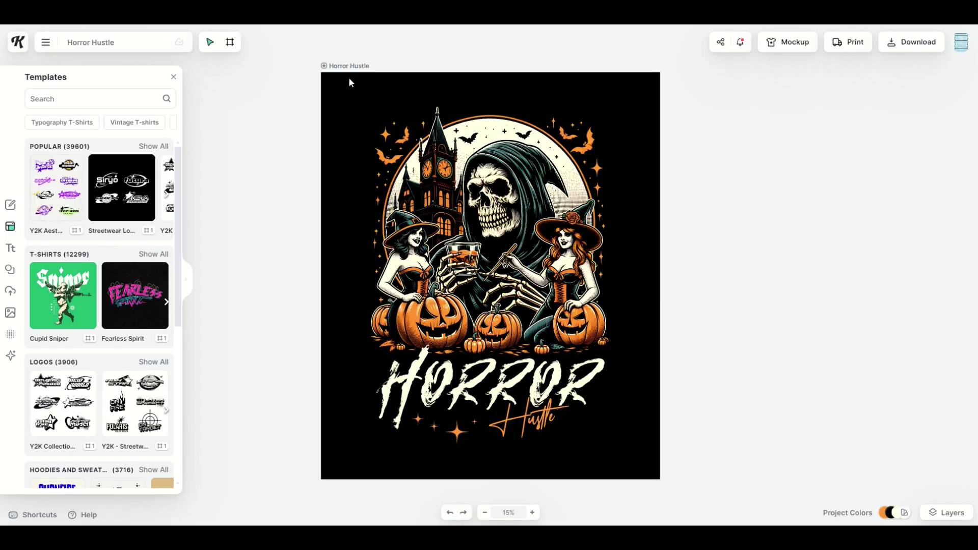
# Drag the Horror Hustle artboard by its label up and to the left in two moves.
pyautogui.moveTo(337, 66); pyautogui.dragTo(303, 66)
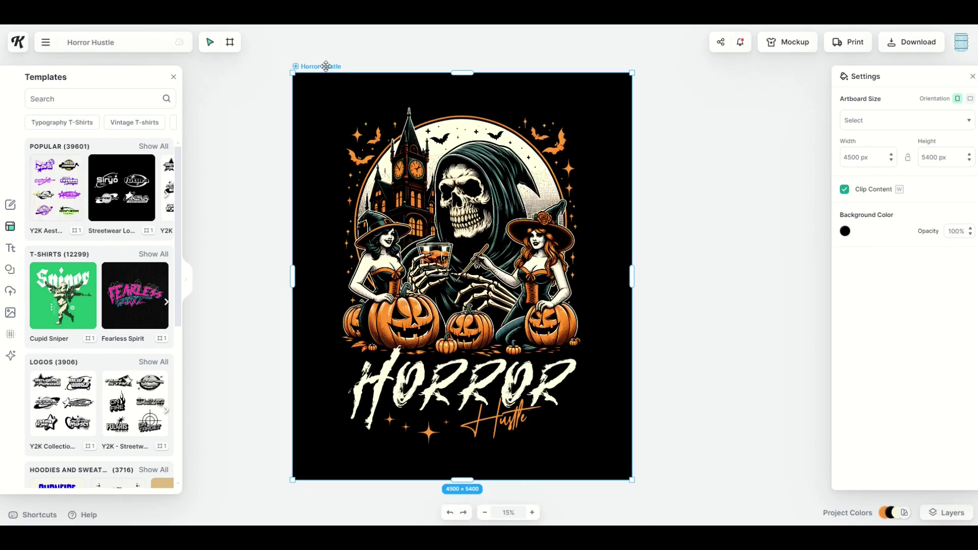
pyautogui.moveTo(324, 66); pyautogui.dragTo(236, 48)
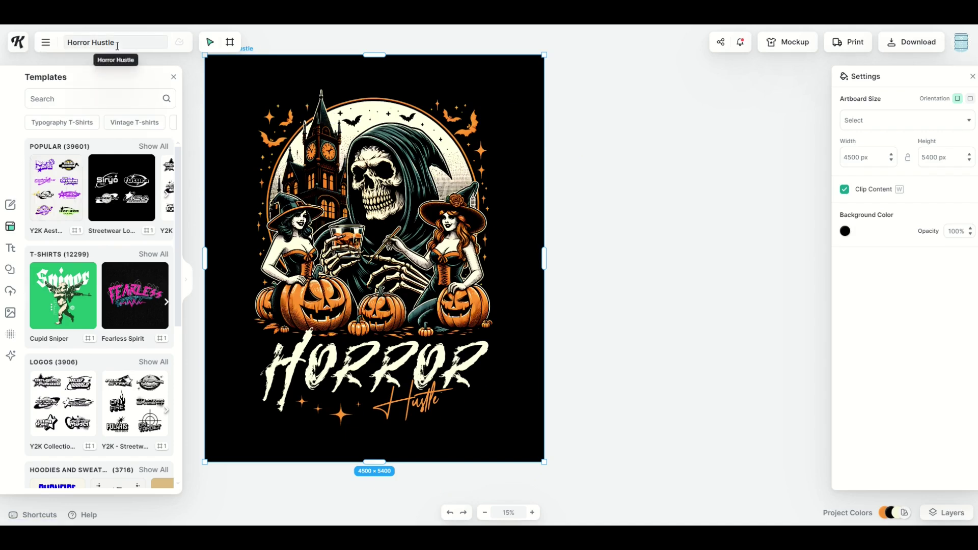
pyautogui.click(230, 46)
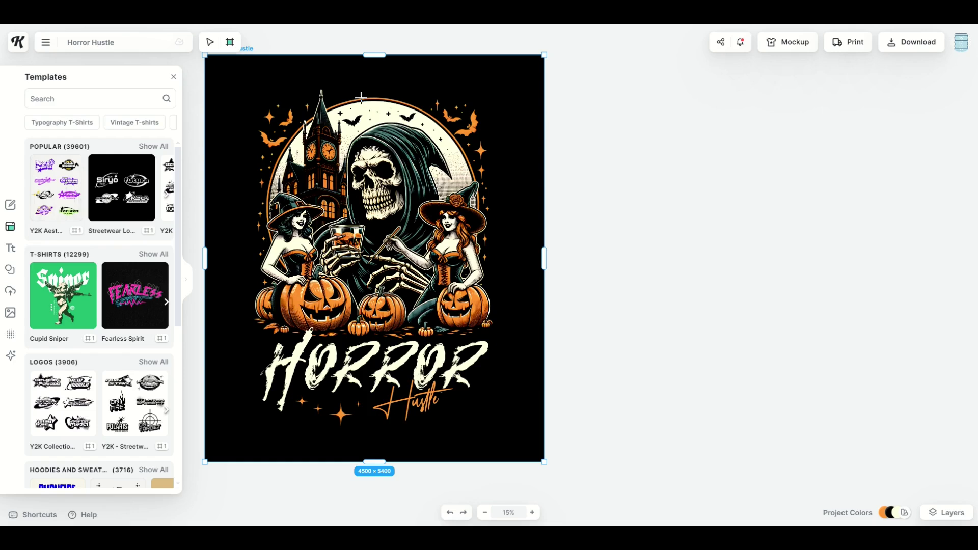
# Draw a wide new artboard beside the Horror Hustle design and reposition both artboards.
pyautogui.moveTo(551, 108); pyautogui.dragTo(833, 247)
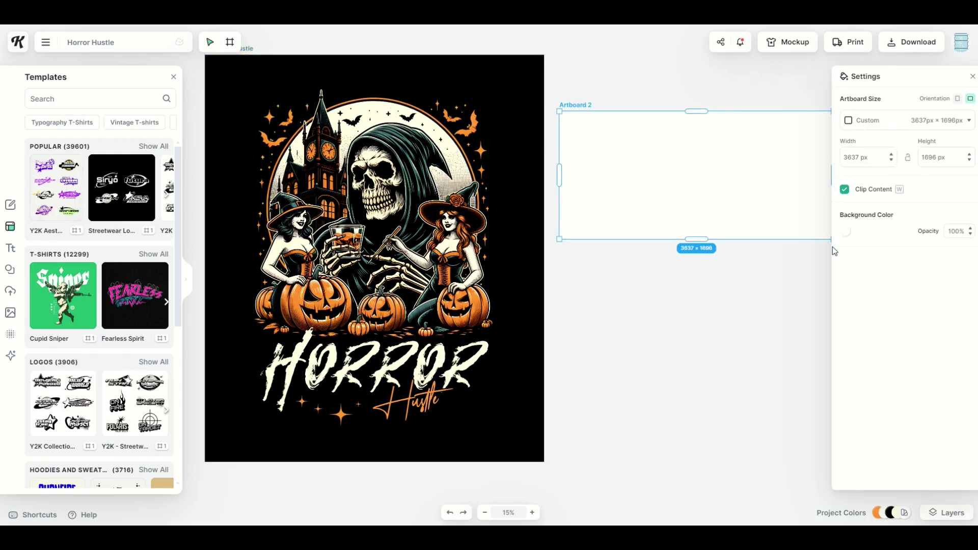
pyautogui.moveTo(719, 173); pyautogui.dragTo(710, 122)
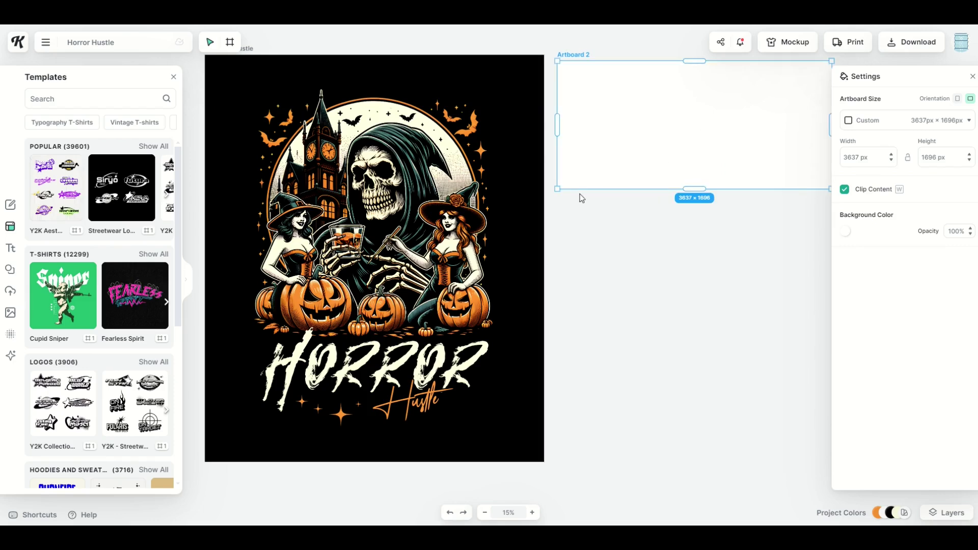
pyautogui.click(242, 53)
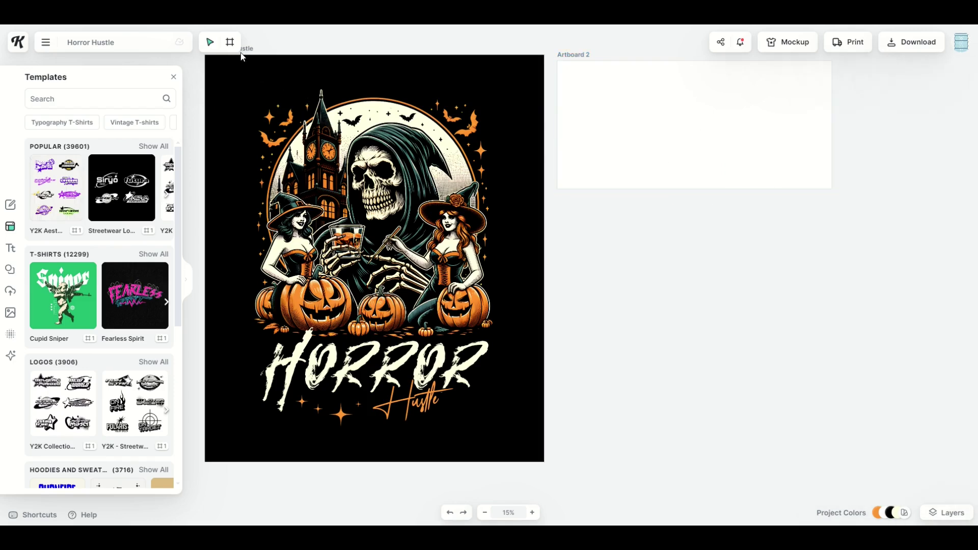
pyautogui.click(247, 59)
pyautogui.moveTo(248, 51); pyautogui.dragTo(208, 109)
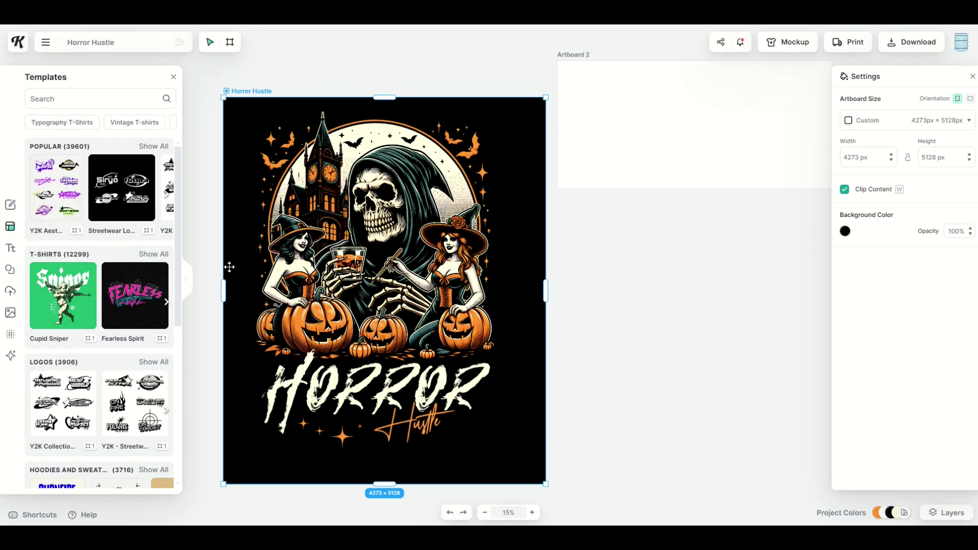
# Resize the Horror Hustle artboard using its left, right, top and corner handles.
pyautogui.moveTo(224, 288)
pyautogui.mouseDown()
pyautogui.moveTo(184, 287)
pyautogui.moveTo(231, 289)
pyautogui.mouseUp()
pyautogui.moveTo(544, 295)
pyautogui.mouseDown()
pyautogui.moveTo(740, 295)
pyautogui.moveTo(539, 294)
pyautogui.mouseUp()
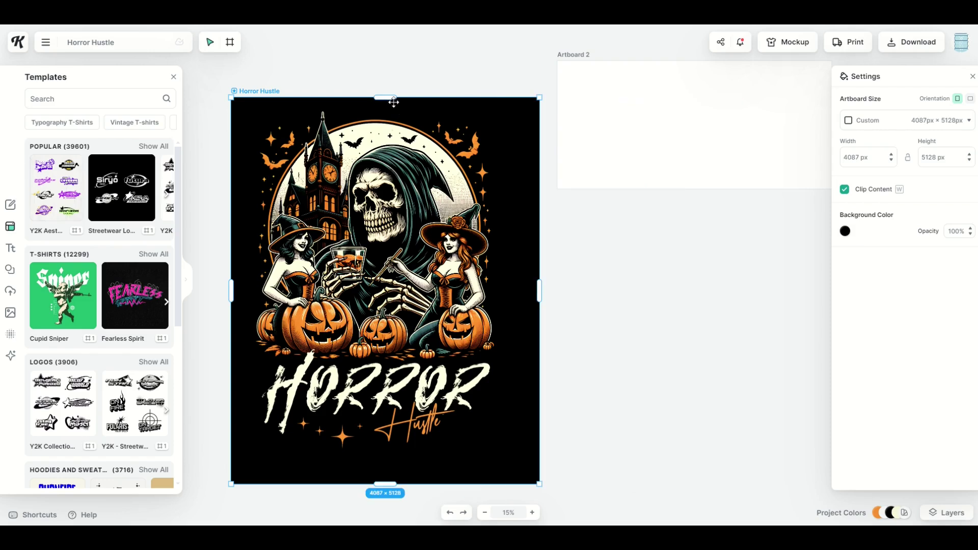
pyautogui.moveTo(392, 100)
pyautogui.mouseDown()
pyautogui.moveTo(381, 49)
pyautogui.moveTo(379, 259)
pyautogui.moveTo(389, 90)
pyautogui.mouseUp()
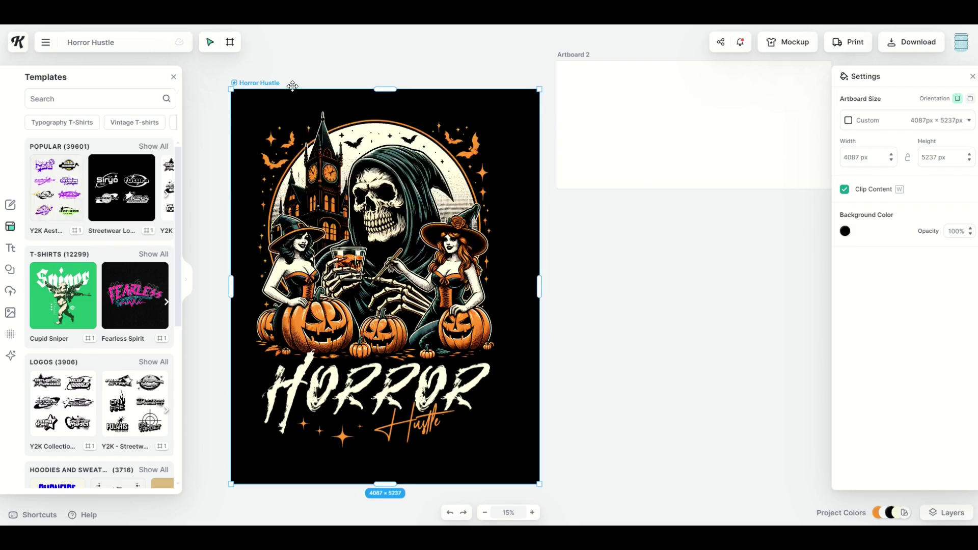
pyautogui.moveTo(232, 88)
pyautogui.mouseDown()
pyautogui.moveTo(306, 155)
pyautogui.moveTo(410, 204)
pyautogui.moveTo(432, 231)
pyautogui.moveTo(217, 143)
pyautogui.moveTo(230, 144)
pyautogui.moveTo(206, 115)
pyautogui.moveTo(243, 96)
pyautogui.moveTo(322, 206)
pyautogui.moveTo(201, 105)
pyautogui.moveTo(224, 81)
pyautogui.mouseUp()
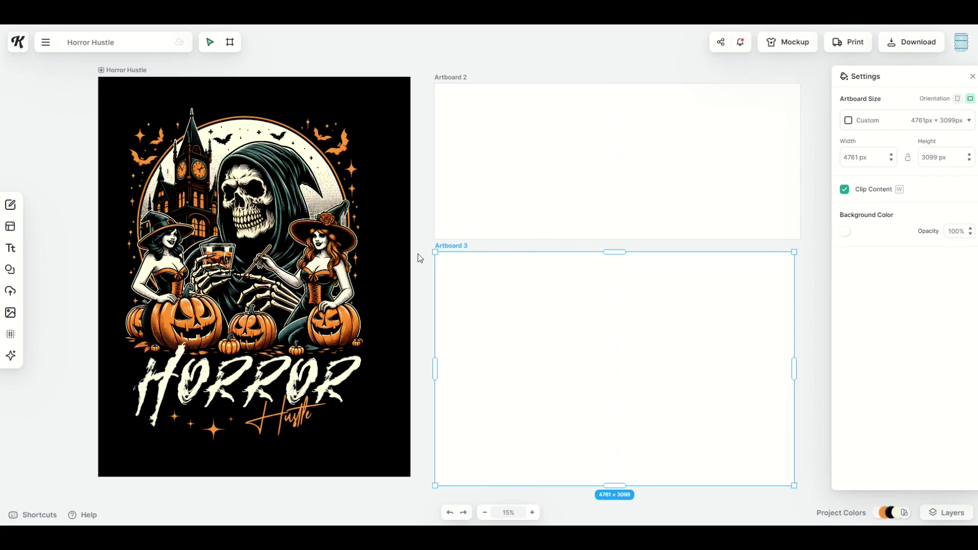
pyautogui.click(533, 513)
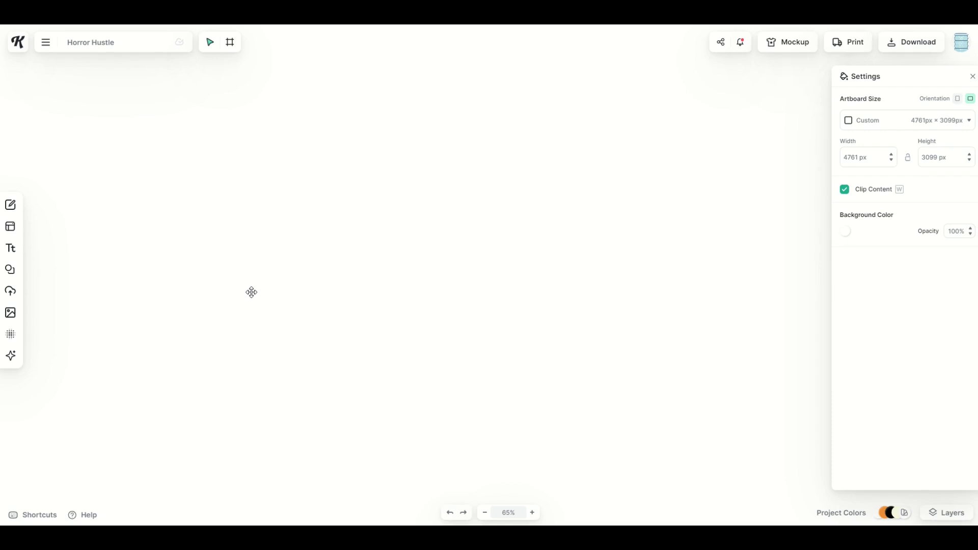
pyautogui.hotkey('shift', '1')
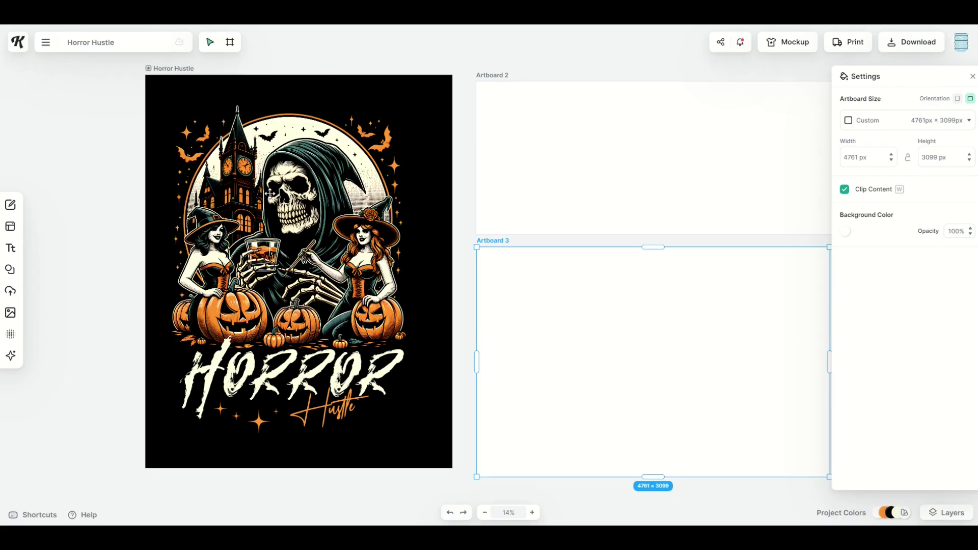
pyautogui.click(289, 195)
# Move and shrink the Halloween illustration into Artboard 3, and move the HORROR title into Artboard 2.
pyautogui.moveTo(312, 196); pyautogui.dragTo(636, 412)
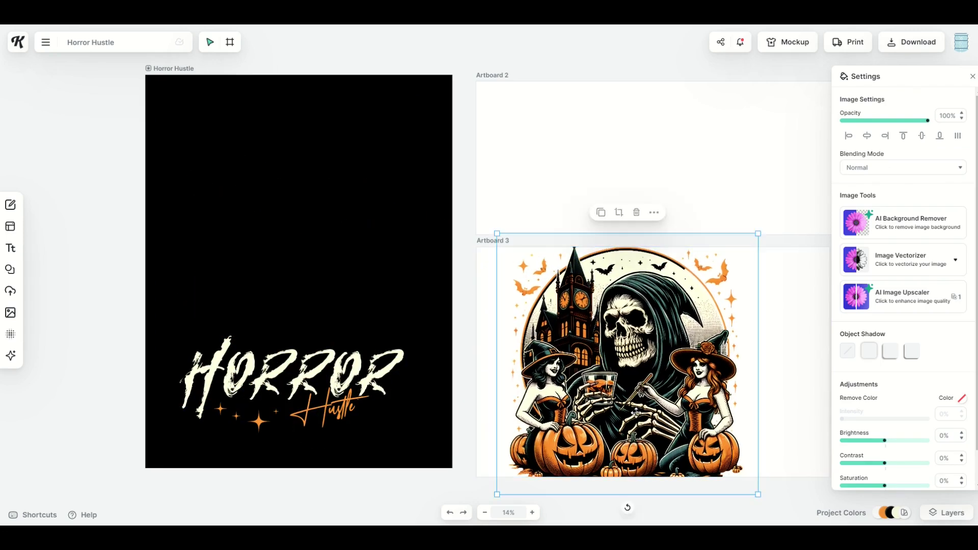
pyautogui.moveTo(496, 232); pyautogui.dragTo(539, 303)
pyautogui.click(345, 340)
pyautogui.moveTo(345, 340); pyautogui.dragTo(599, 162)
pyautogui.click(503, 132)
pyautogui.click(555, 158)
pyautogui.click(536, 116)
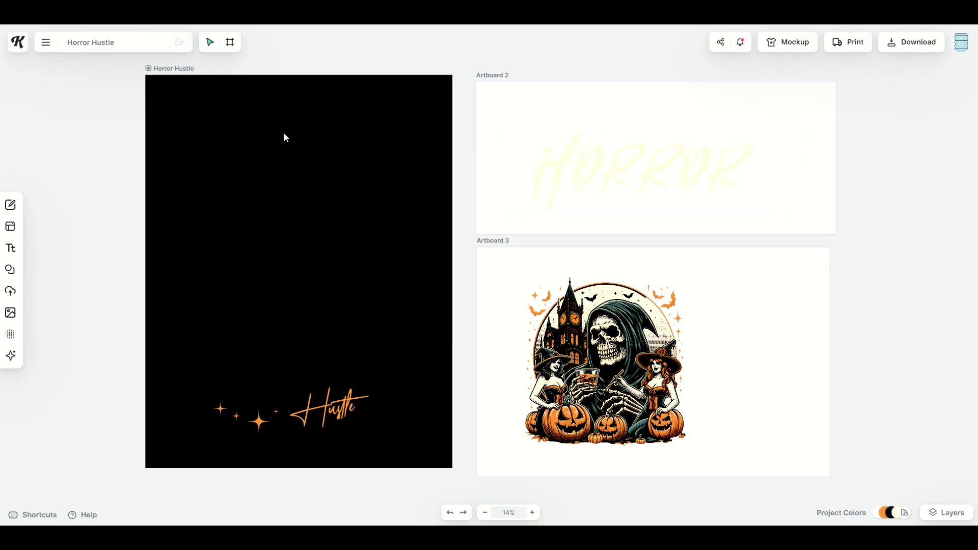
pyautogui.click(497, 77)
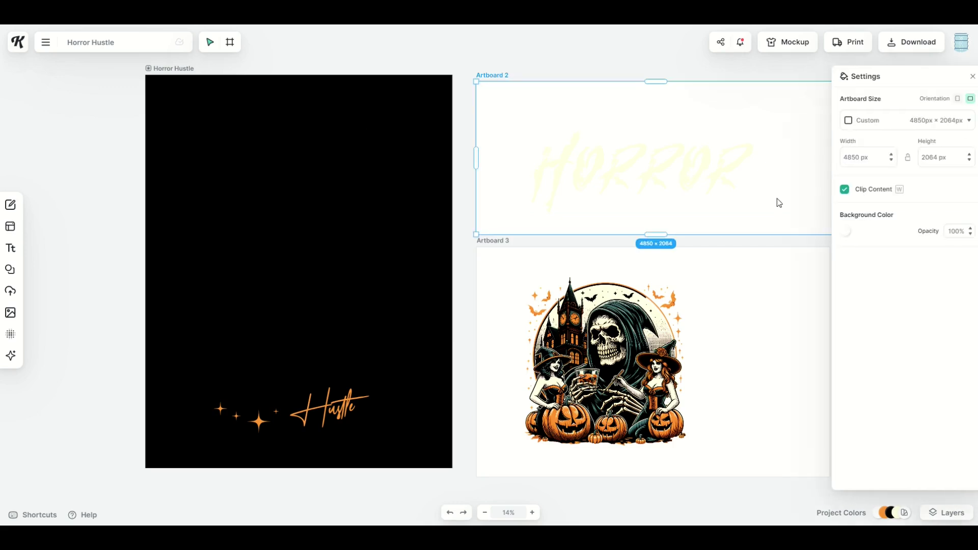
# Eyedrop black from the Horror Hustle artboard as the background of Artboards 2 and 3.
pyautogui.click(842, 232)
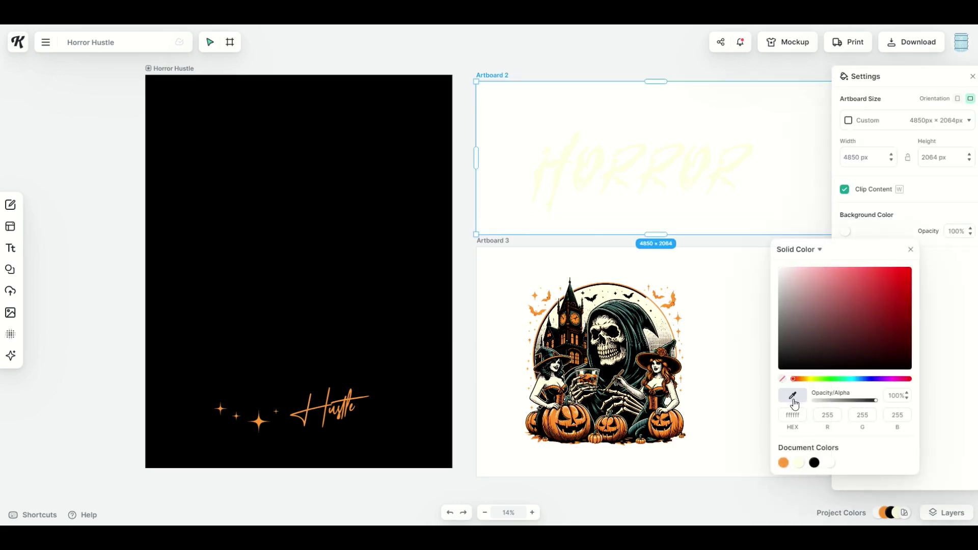
pyautogui.click(458, 393)
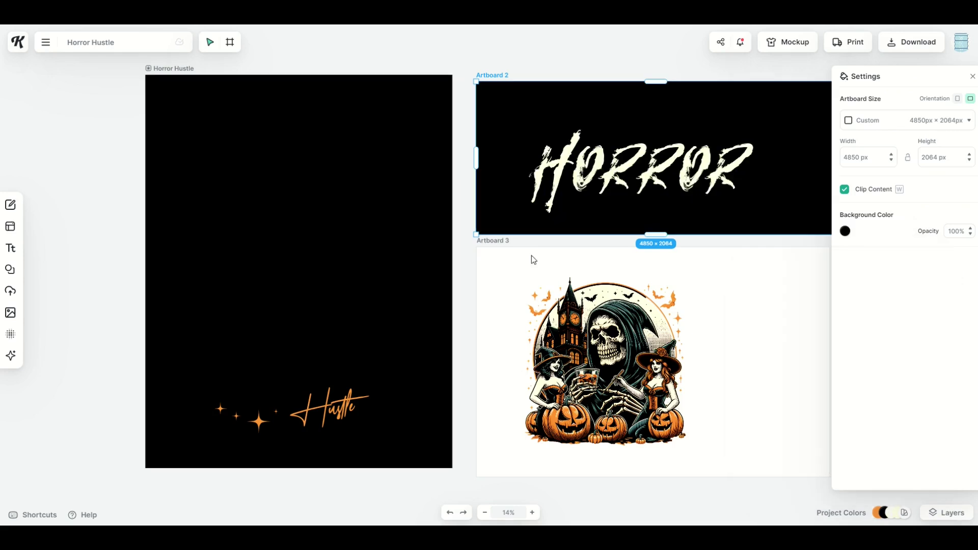
pyautogui.click(488, 275)
pyautogui.click(492, 241)
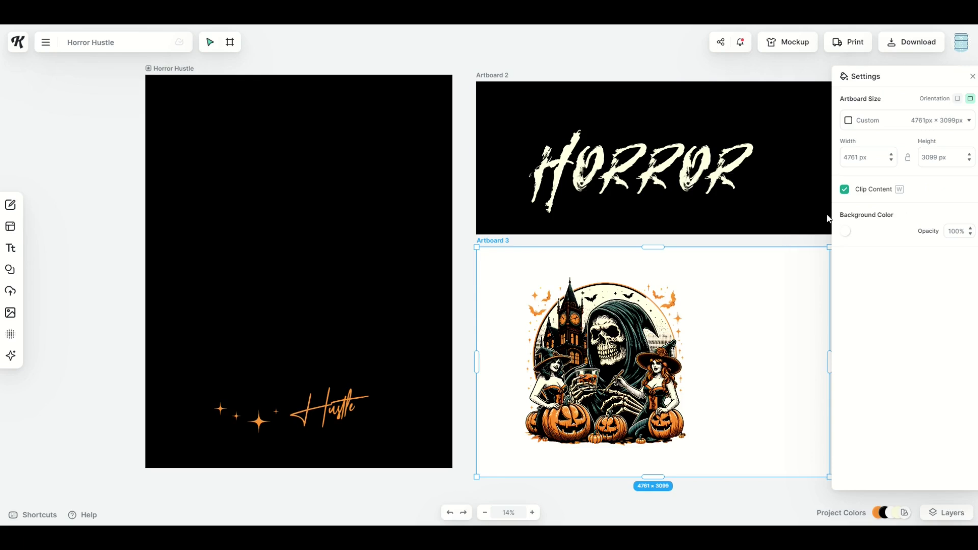
pyautogui.click(845, 232)
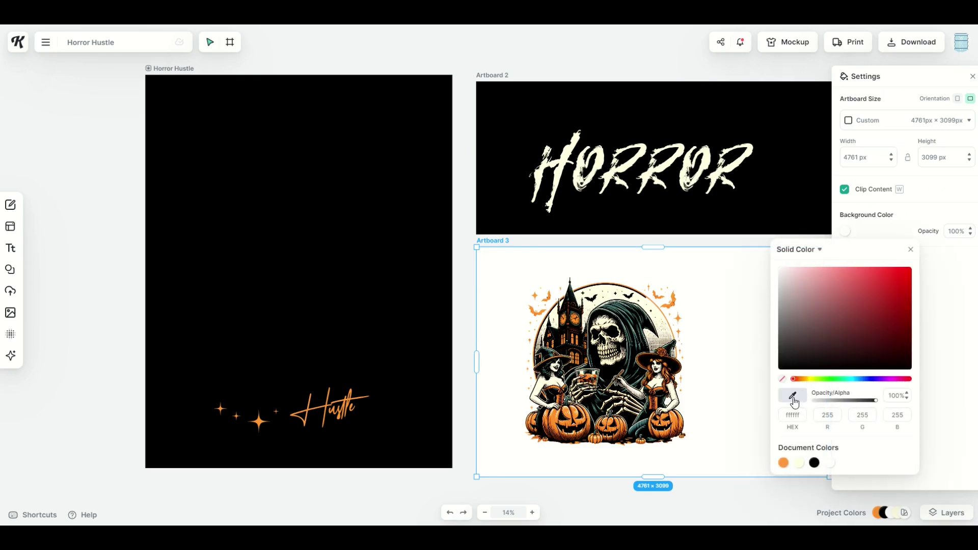
pyautogui.click(506, 223)
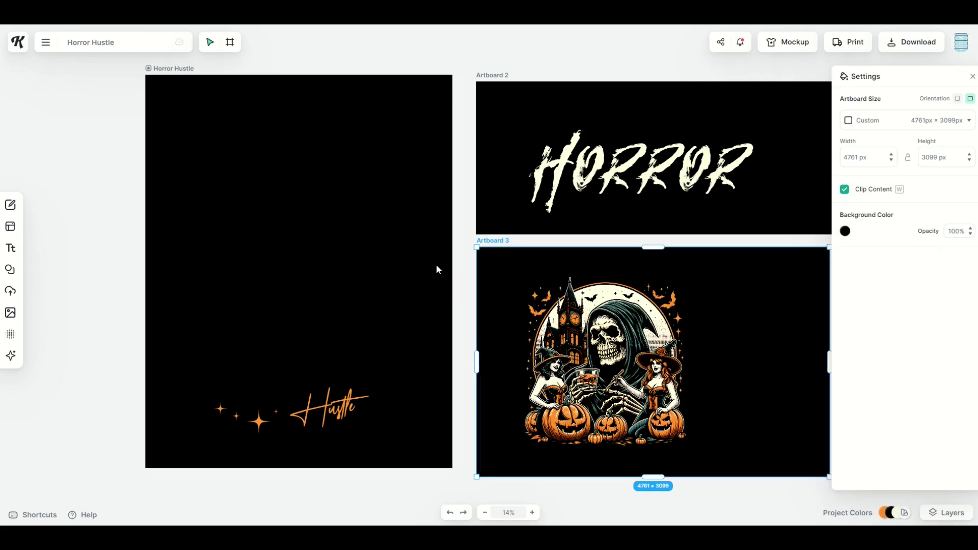
# Alt-drag a copy of the Halloween illustration from Artboard 3 onto the Horror Hustle artboard.
pyautogui.moveTo(575, 342); pyautogui.dragTo(234, 163)
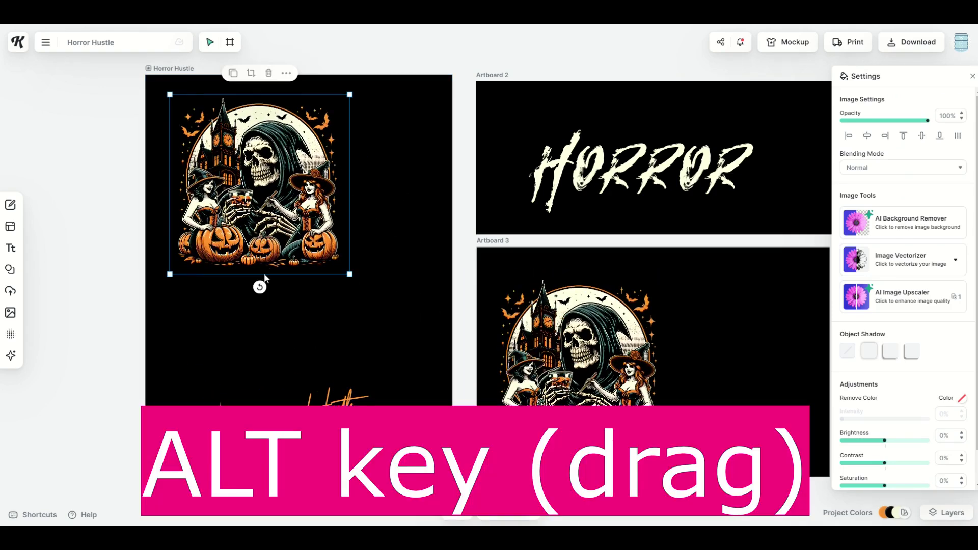
pyautogui.moveTo(257, 221); pyautogui.dragTo(663, 234)
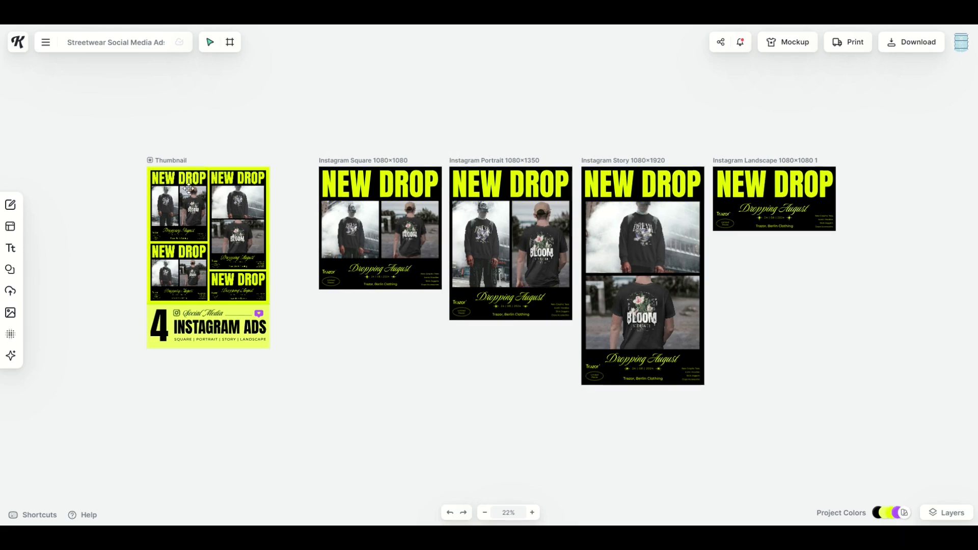
# Zoom in on the Streetwear ad artboards and nudge the Instagram Square photo pair slightly lower.
pyautogui.click(534, 512)
pyautogui.click(533, 513)
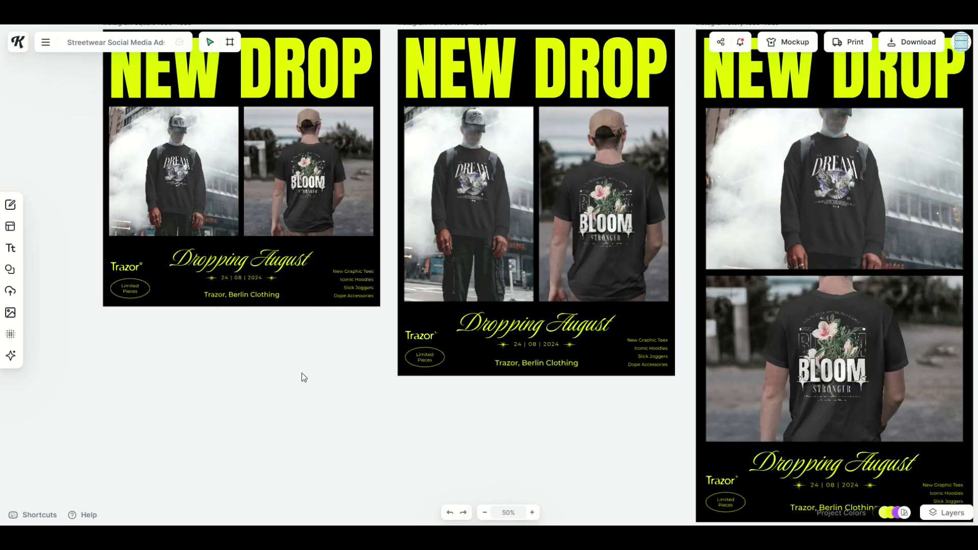
pyautogui.scroll(5, 295, 375)
pyautogui.scroll(-2, 296, 375)
pyautogui.click(179, 261)
pyautogui.moveTo(179, 261)
pyautogui.mouseDown()
pyautogui.moveTo(195, 283)
pyautogui.moveTo(180, 266)
pyautogui.moveTo(192, 263)
pyautogui.mouseUp()
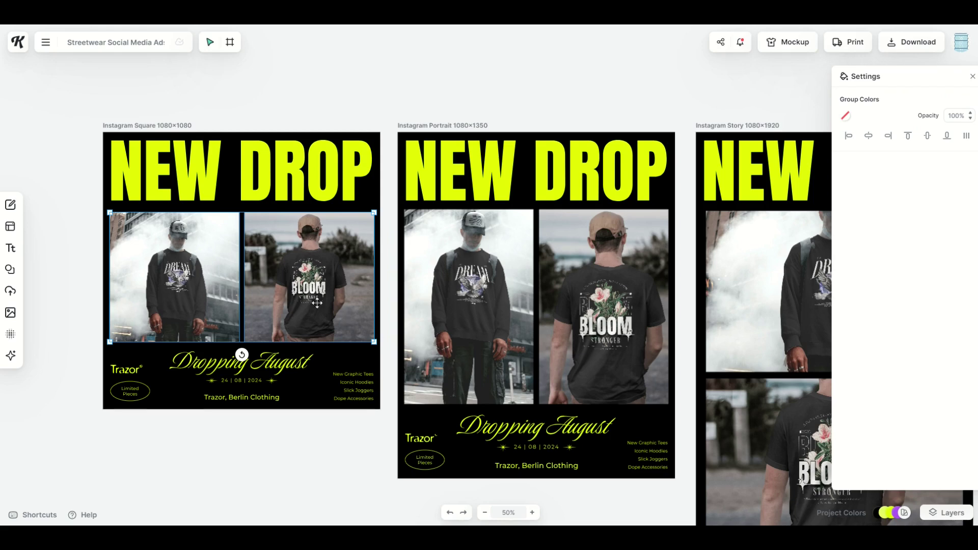
# Delete the photo pair and add a violin element found by searching 'music'.
pyautogui.press('Delete')
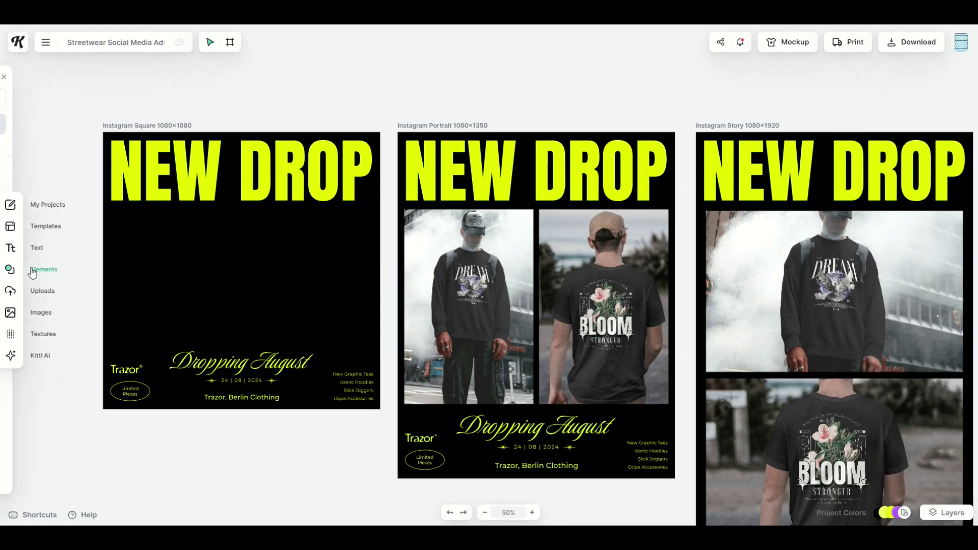
pyautogui.click(10, 270)
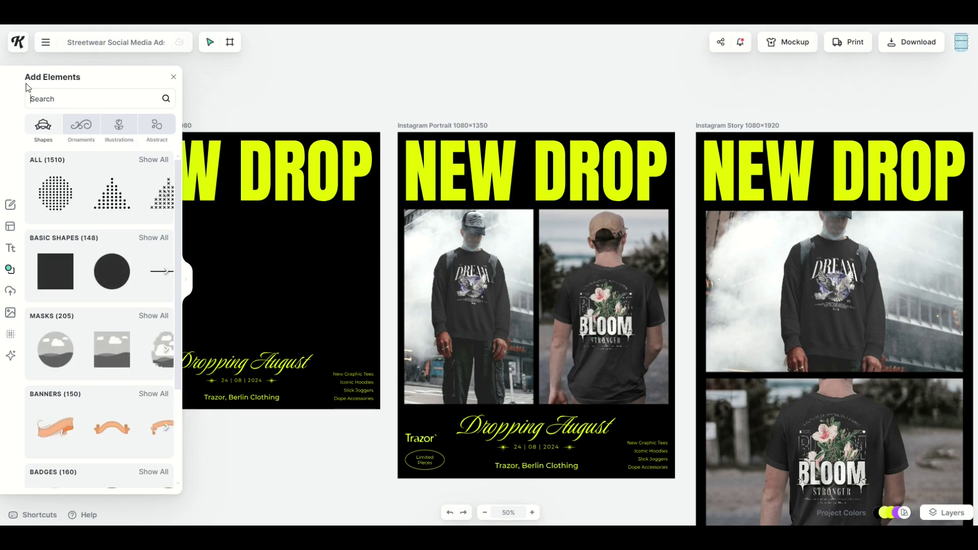
pyautogui.write('music')
pyautogui.press('Return')
pyautogui.click(127, 462)
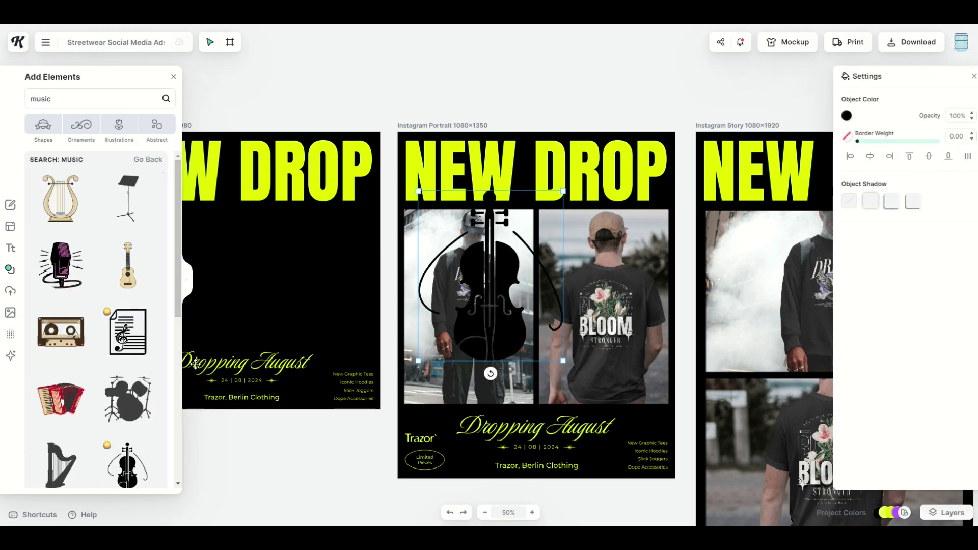
# Place the violin in the Instagram Square ad and make its colour red.
pyautogui.moveTo(479, 282); pyautogui.dragTo(246, 275)
pyautogui.click(173, 77)
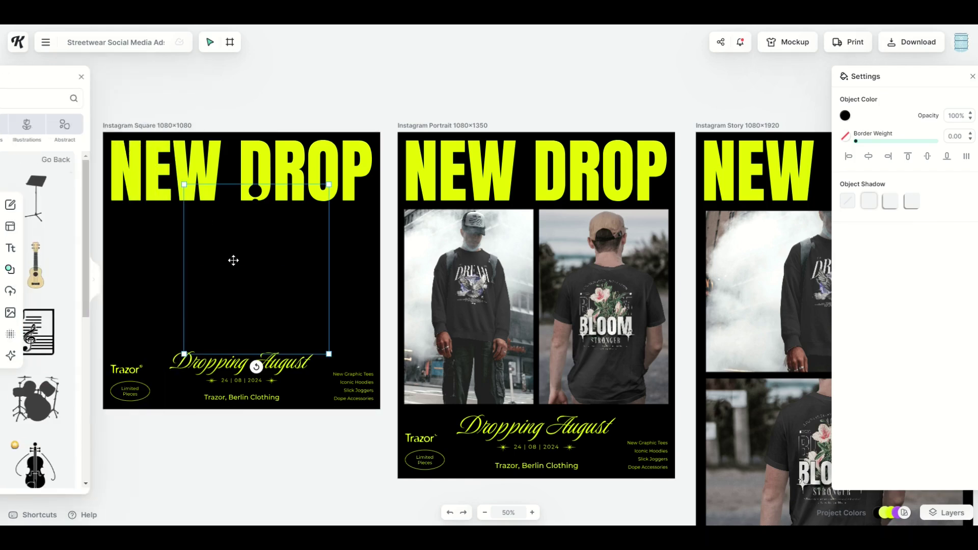
pyautogui.click(847, 117)
pyautogui.moveTo(829, 201); pyautogui.dragTo(924, 170)
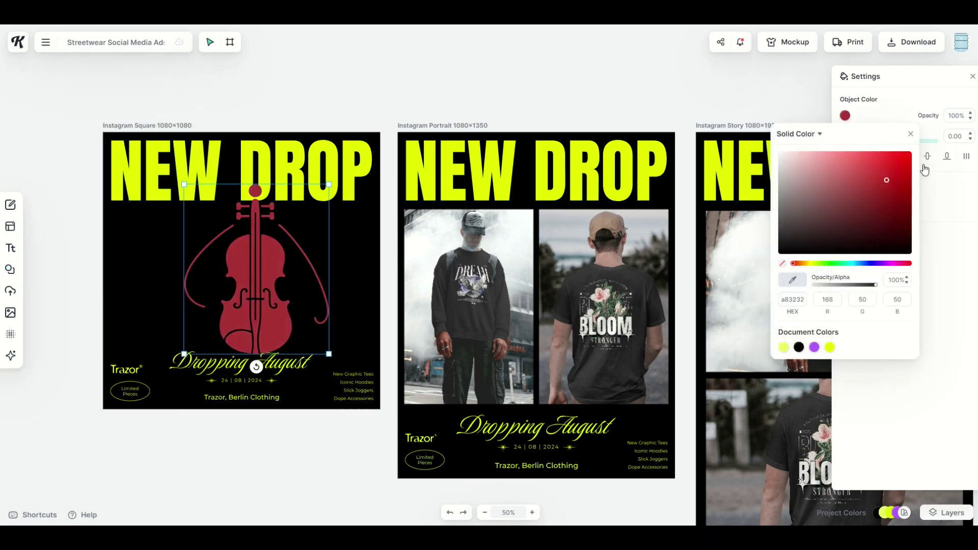
# Replace the Portrait ad's photo pair with an enlarged copy of the Square ad's red violin.
pyautogui.click(459, 329)
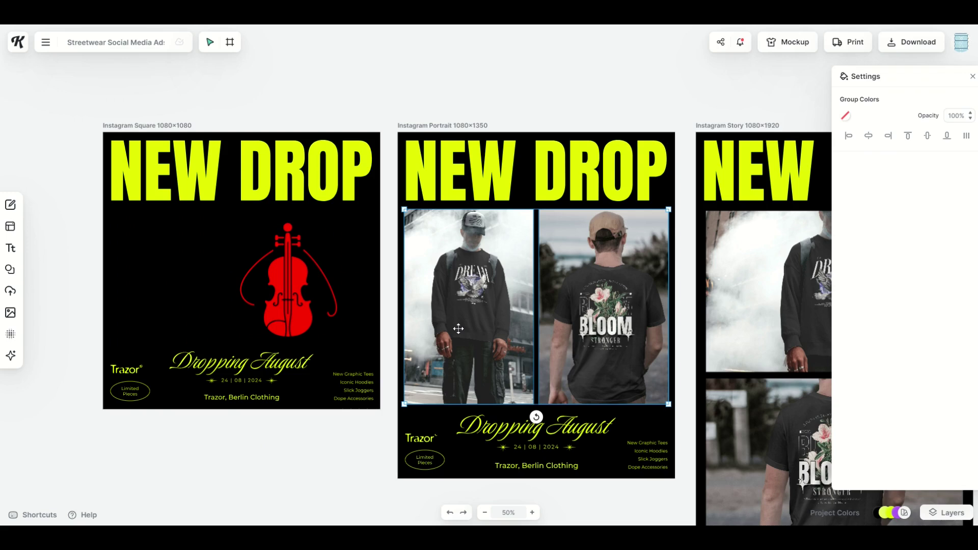
pyautogui.press('Delete')
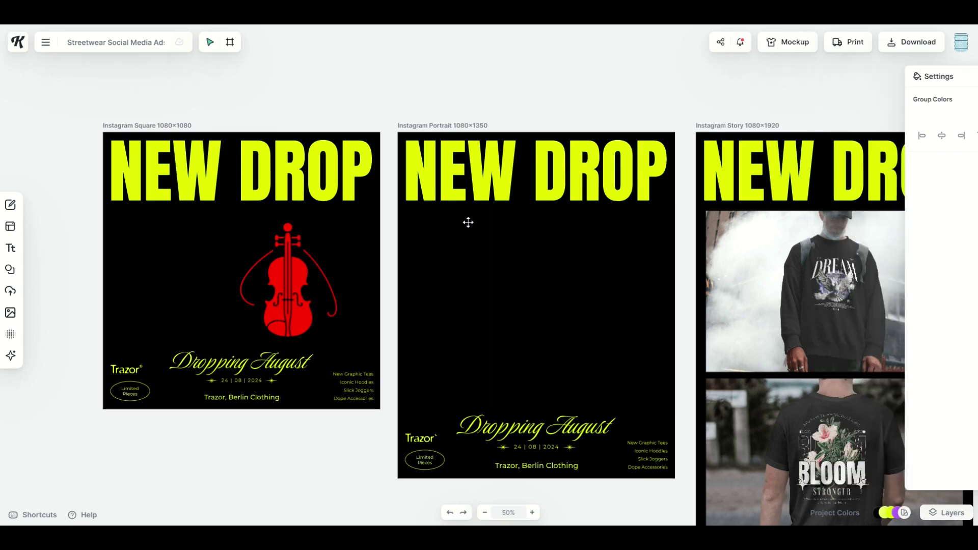
pyautogui.click(301, 273)
pyautogui.moveTo(300, 273); pyautogui.dragTo(618, 272)
pyautogui.moveTo(559, 335); pyautogui.dragTo(572, 350)
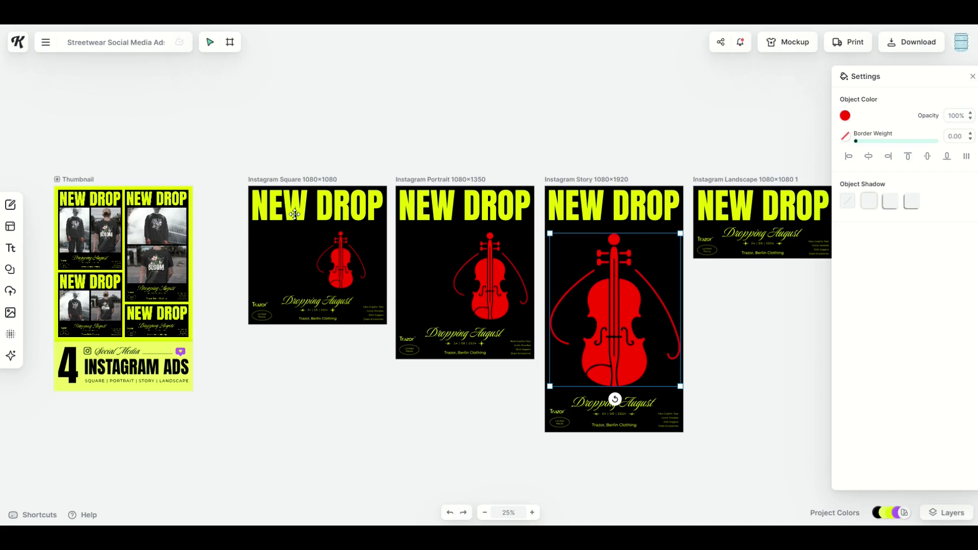
# Change the Square ad's headline to NEW ALBUM and widen it to fit one line.
pyautogui.doubleClick(295, 213)
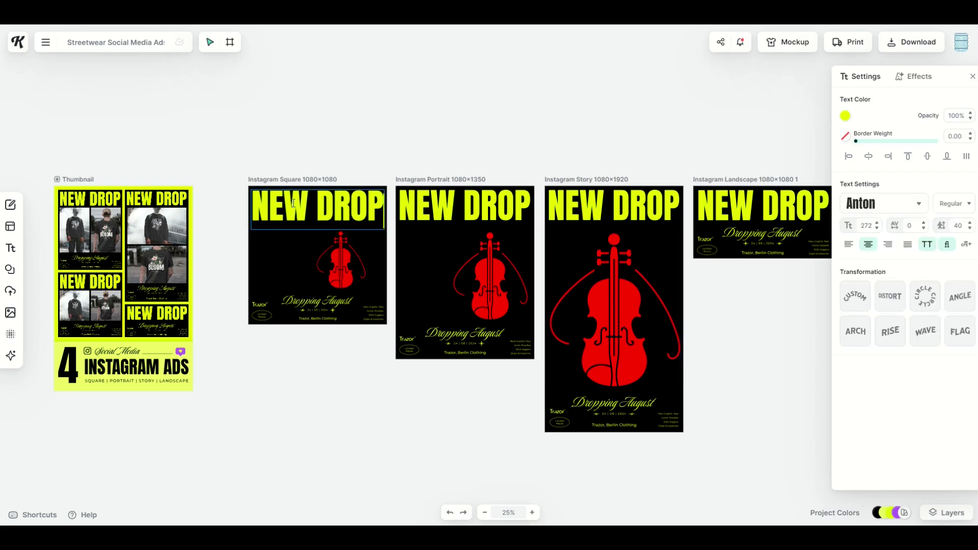
pyautogui.press('BackSpace')
pyautogui.press('BackSpace')
pyautogui.press('BackSpace')
pyautogui.press('BackSpace')
pyautogui.write('AL')
pyautogui.press('BackSpace')
pyautogui.press('BackSpace')
pyautogui.write('ALUBM')
pyautogui.press('Escape')
pyautogui.moveTo(250, 227); pyautogui.dragTo(267, 206)
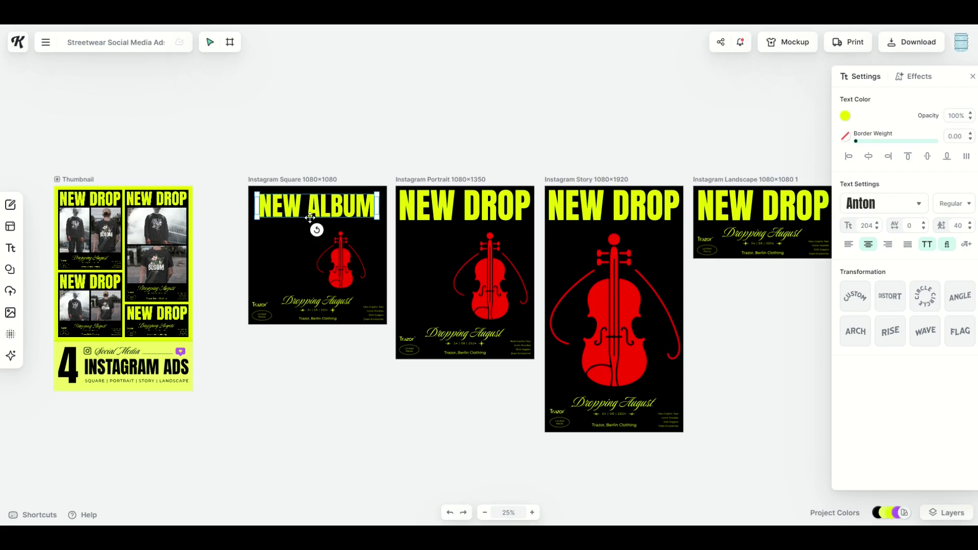
# Delete the Landscape ad's NEW DROP headline.
pyautogui.click(408, 209)
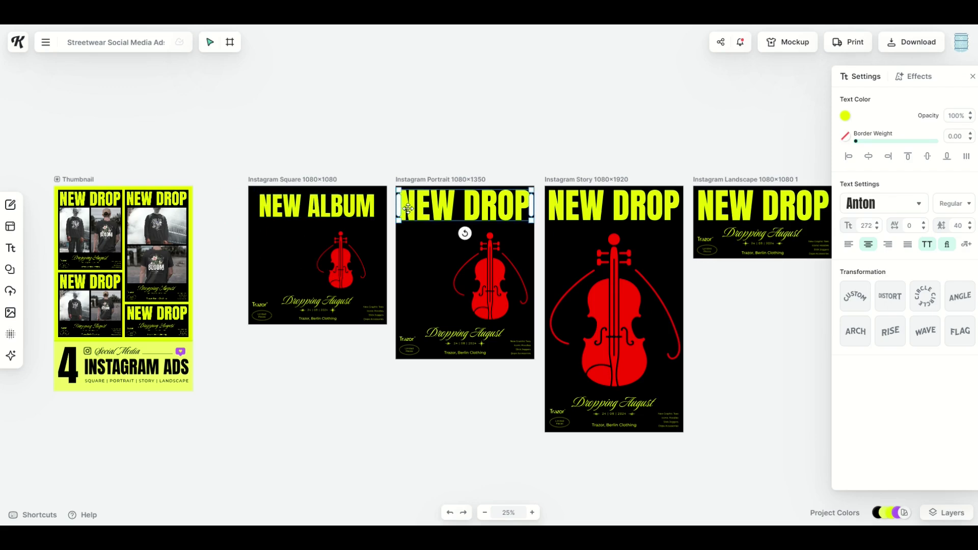
pyautogui.click(539, 217)
pyautogui.click(550, 215)
pyautogui.click(689, 214)
pyautogui.click(713, 212)
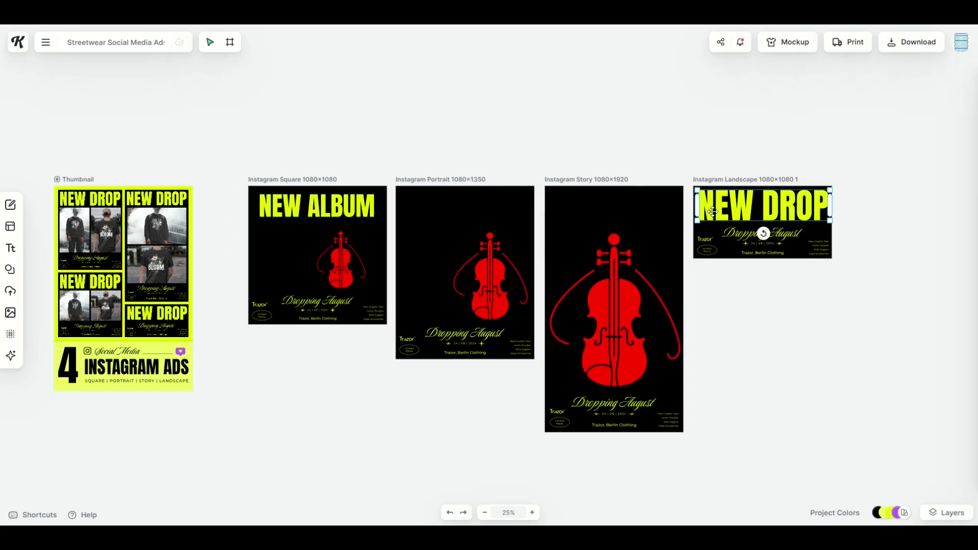
pyautogui.press('Delete')
# Copy the NEW ALBUM headline into the Portrait ad.
pyautogui.click(370, 206)
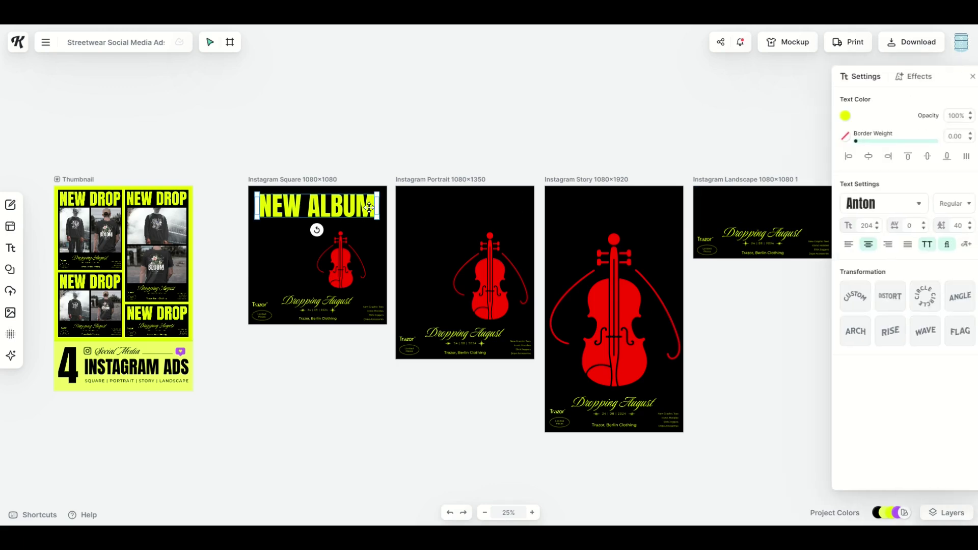
pyautogui.moveTo(367, 206); pyautogui.dragTo(813, 209)
pyautogui.press('Escape')
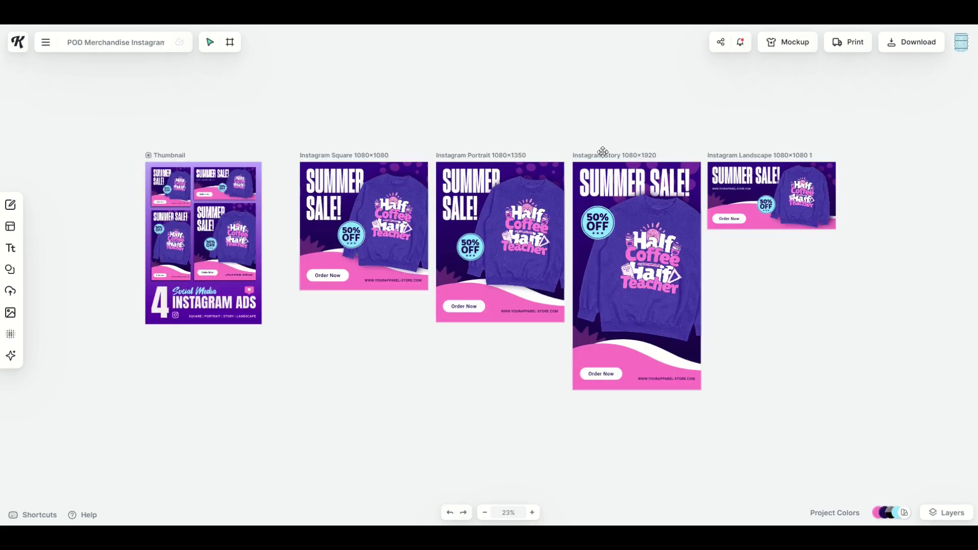
# Move Landscape below the Thumbnail and Story below the Square, then fit all artboards in view.
pyautogui.moveTo(721, 155); pyautogui.dragTo(166, 337)
pyautogui.moveTo(586, 154); pyautogui.dragTo(314, 298)
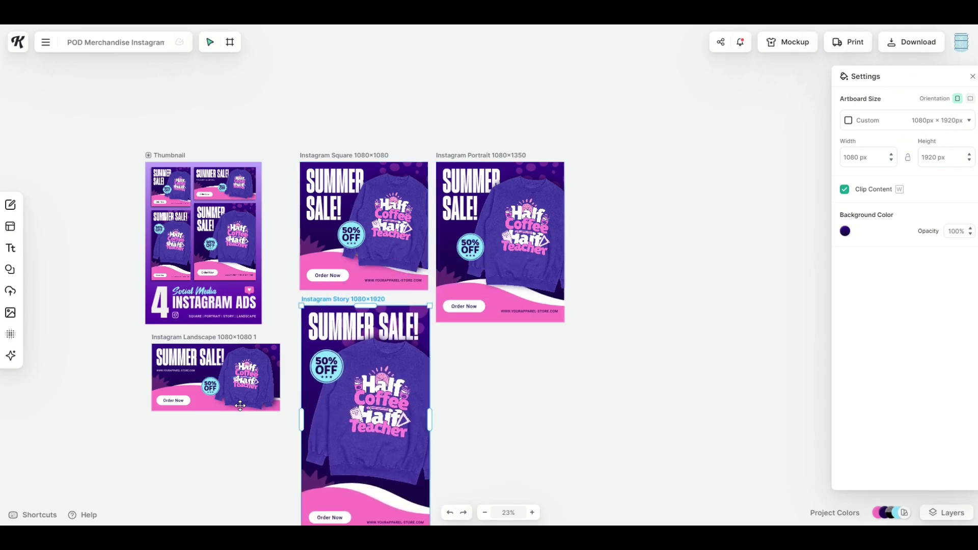
pyautogui.hotkey('shift', '1')
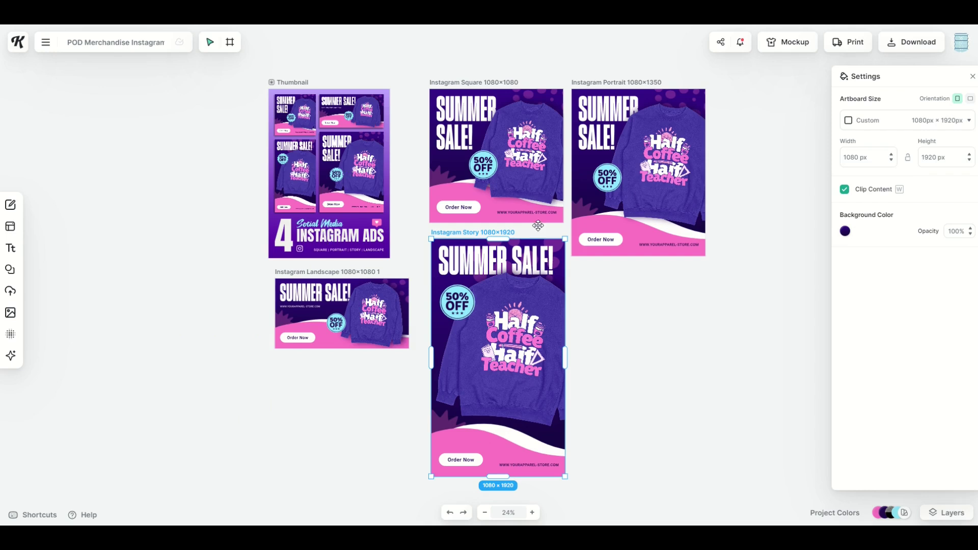
pyautogui.hotkey('ctrl', 'z')
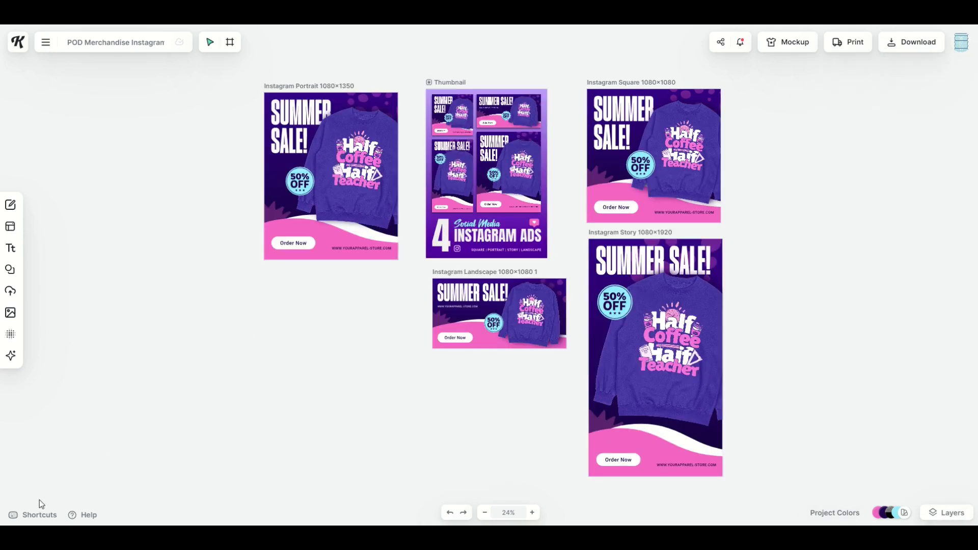
pyautogui.click(28, 519)
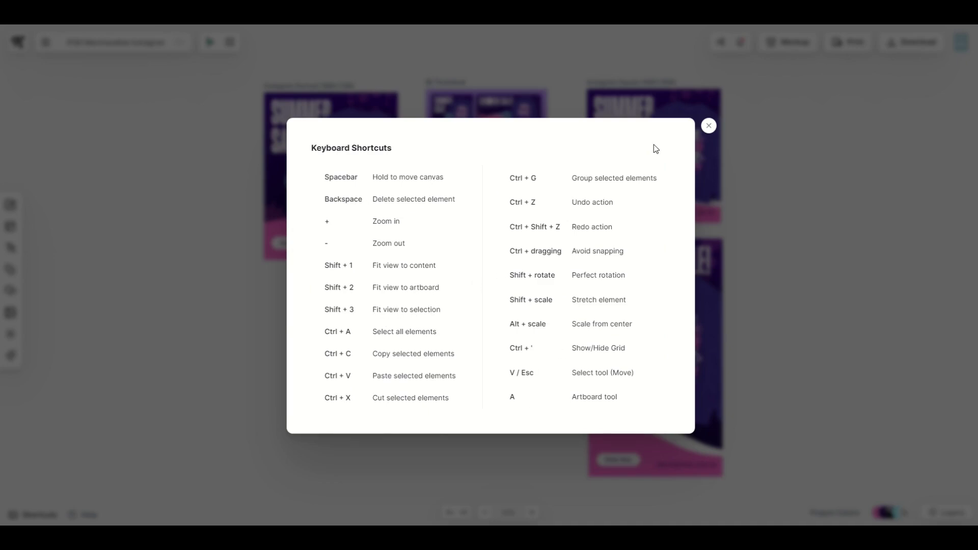
pyautogui.click(709, 126)
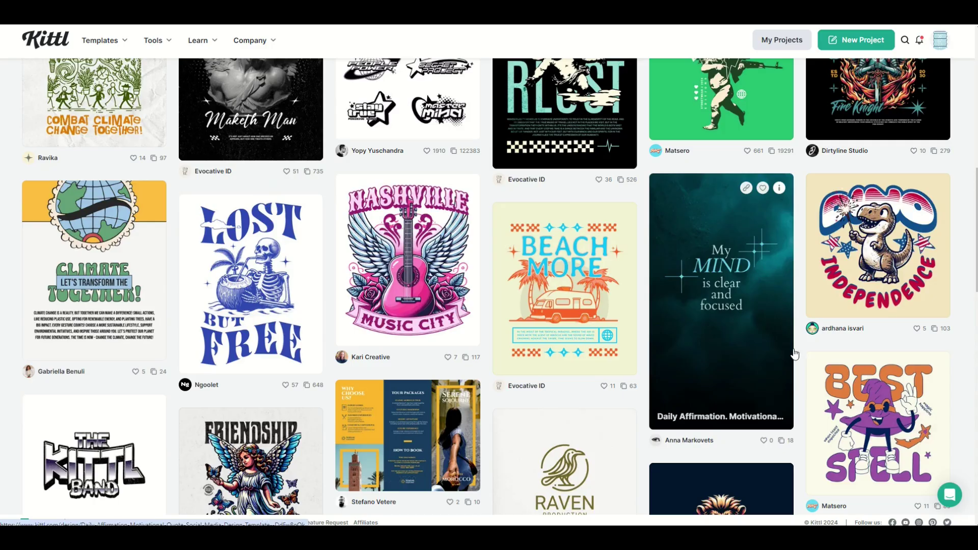
# Open the Dino Independence template and pick the Burnfire Knight template from the Bags section.
pyautogui.click(820, 292)
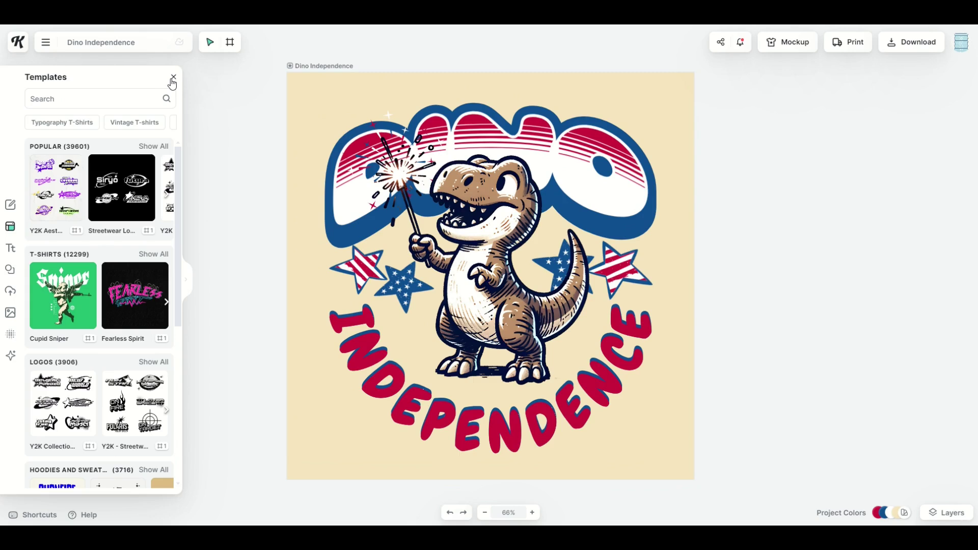
pyautogui.scroll(-6, 45, 332)
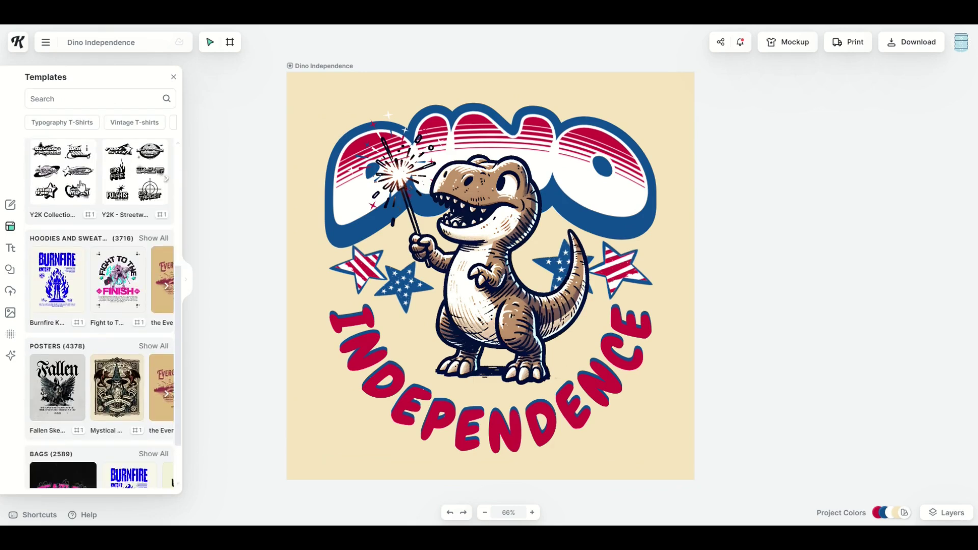
pyautogui.scroll(-1, 113, 377)
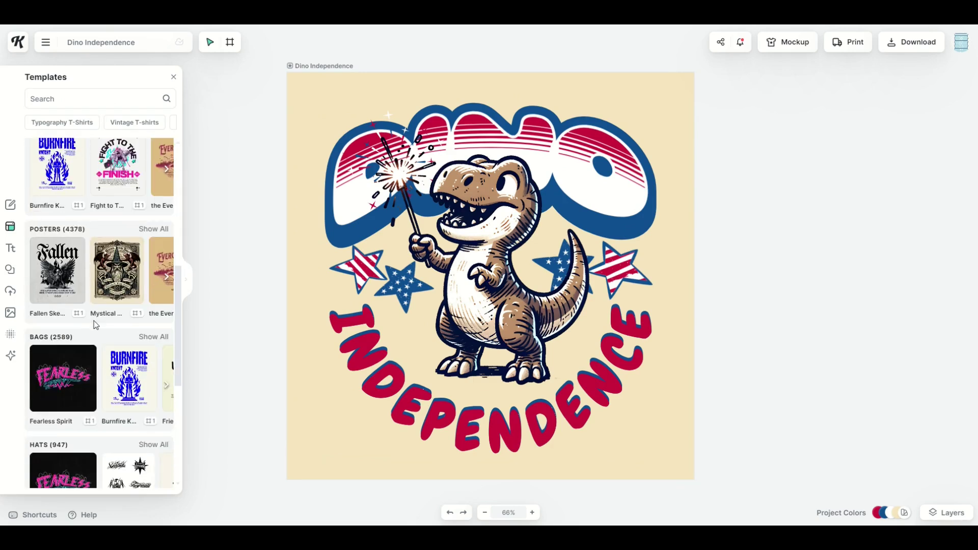
pyautogui.click(113, 372)
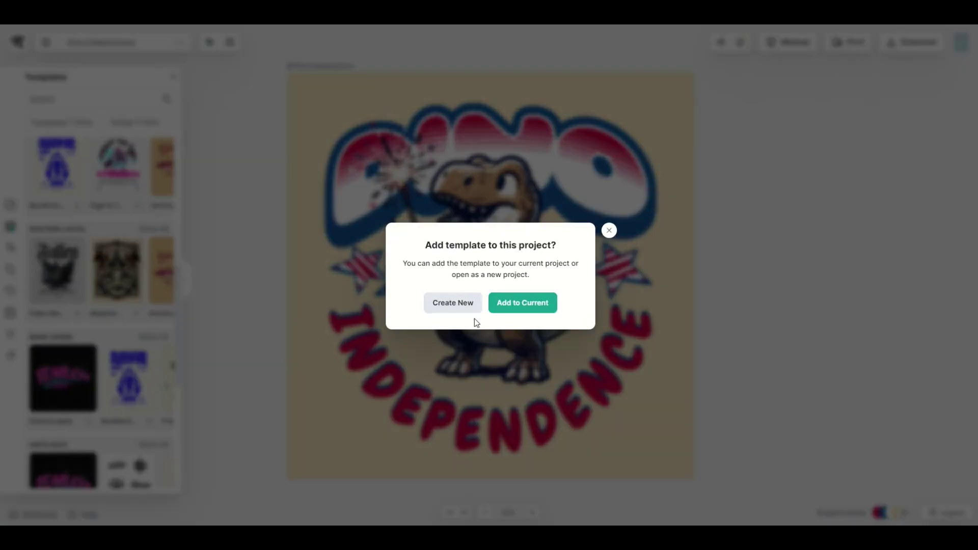
# Add the Burnfire Knight template to the project and arrange both artboards side by side.
pyautogui.click(515, 308)
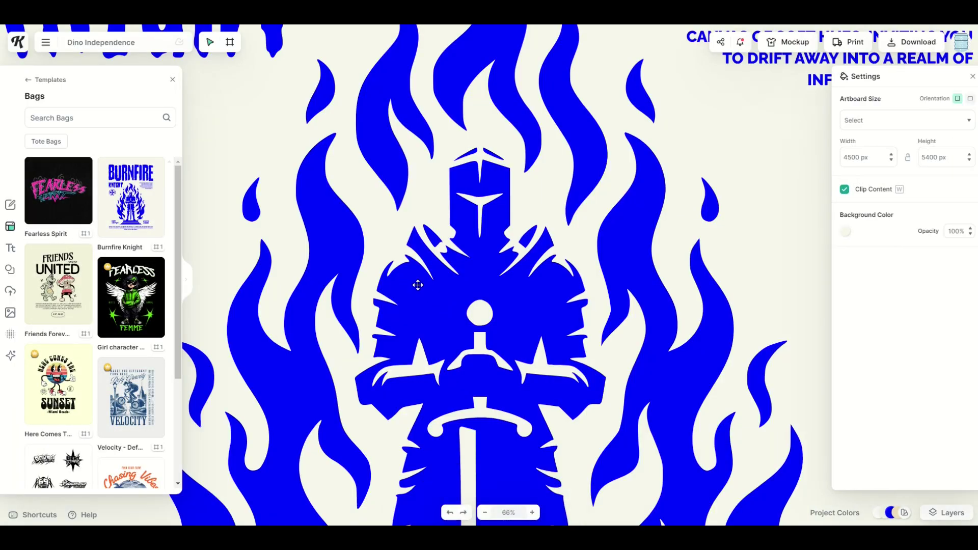
pyautogui.click(485, 513)
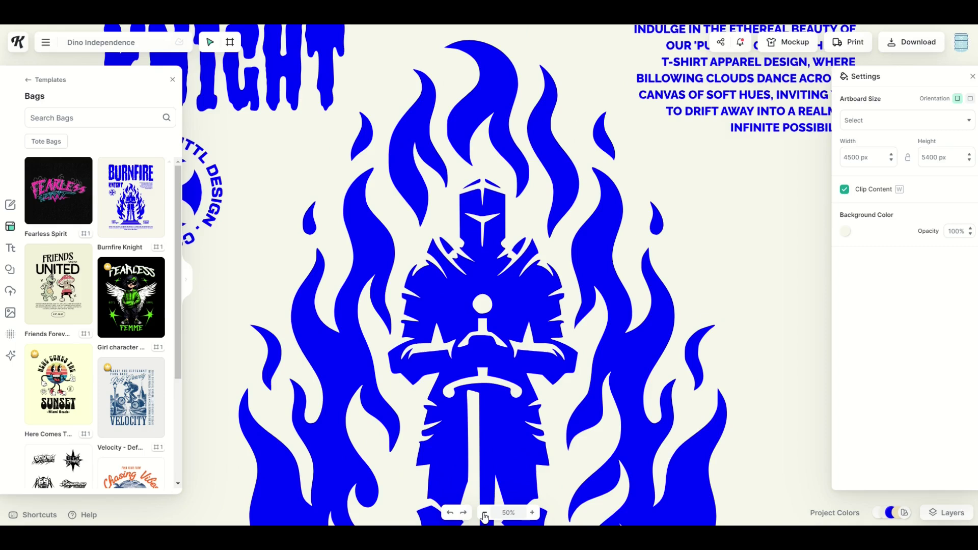
pyautogui.moveTo(479, 328); pyautogui.dragTo(306, 335)
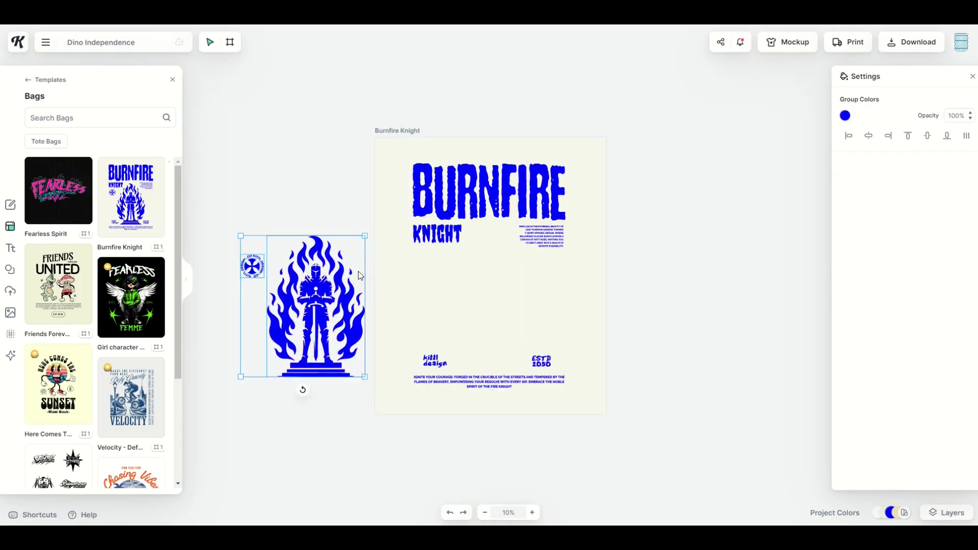
pyautogui.moveTo(385, 128); pyautogui.dragTo(566, 222)
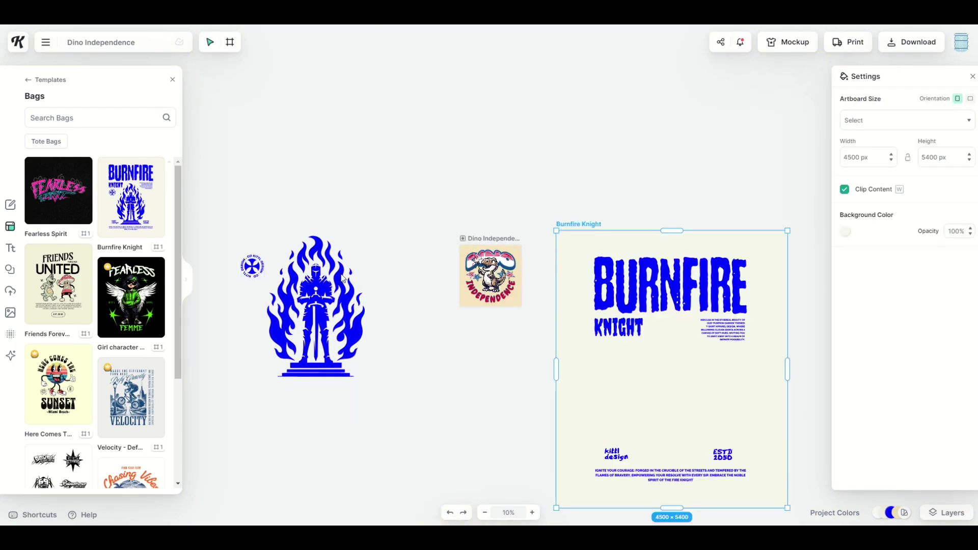
pyautogui.moveTo(314, 299); pyautogui.dragTo(670, 379)
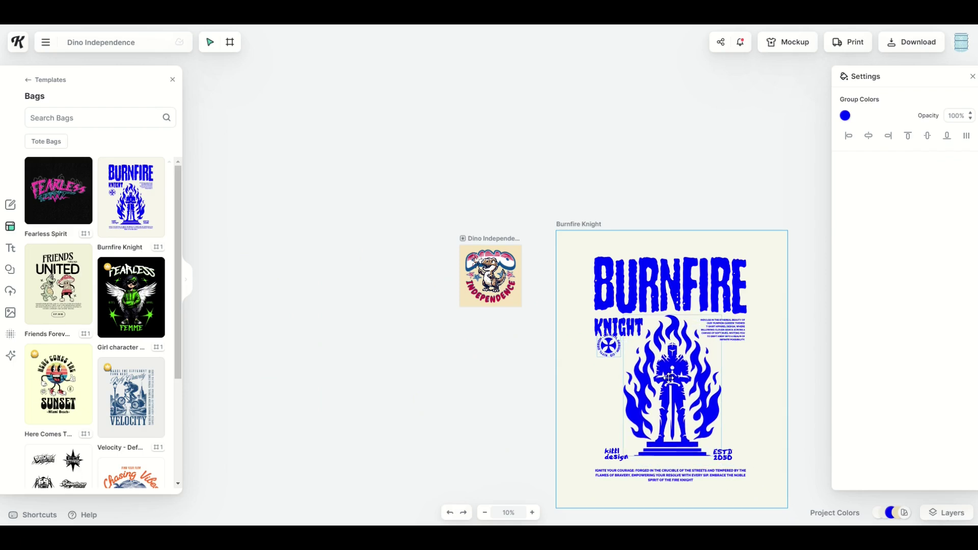
pyautogui.moveTo(506, 248); pyautogui.dragTo(318, 151)
pyautogui.moveTo(568, 225); pyautogui.dragTo(373, 139)
# Enlarge the Dino Independence artboard to 1358 × 1358 and delete the Burnfire Knight artboard.
pyautogui.click(289, 141)
pyautogui.moveTo(333, 209); pyautogui.dragTo(354, 240)
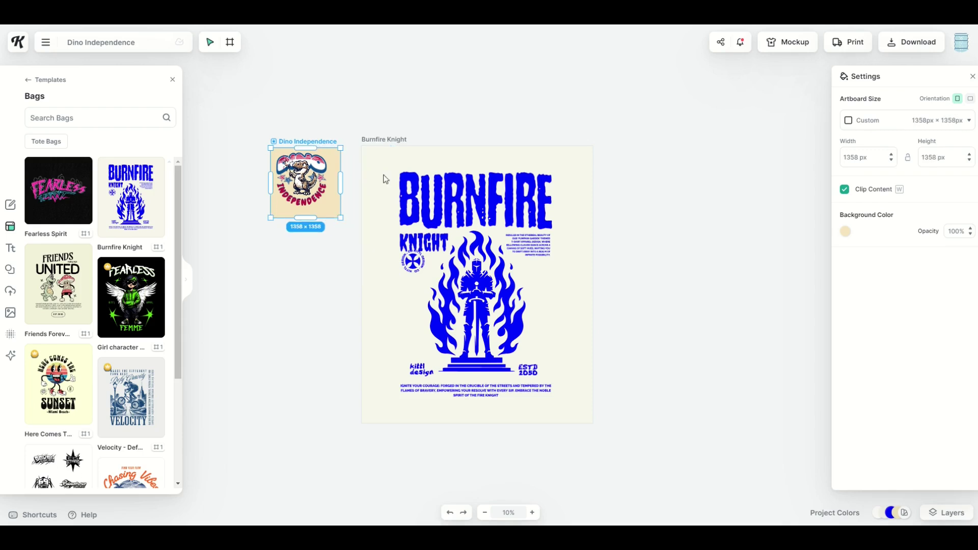
pyautogui.click(382, 141)
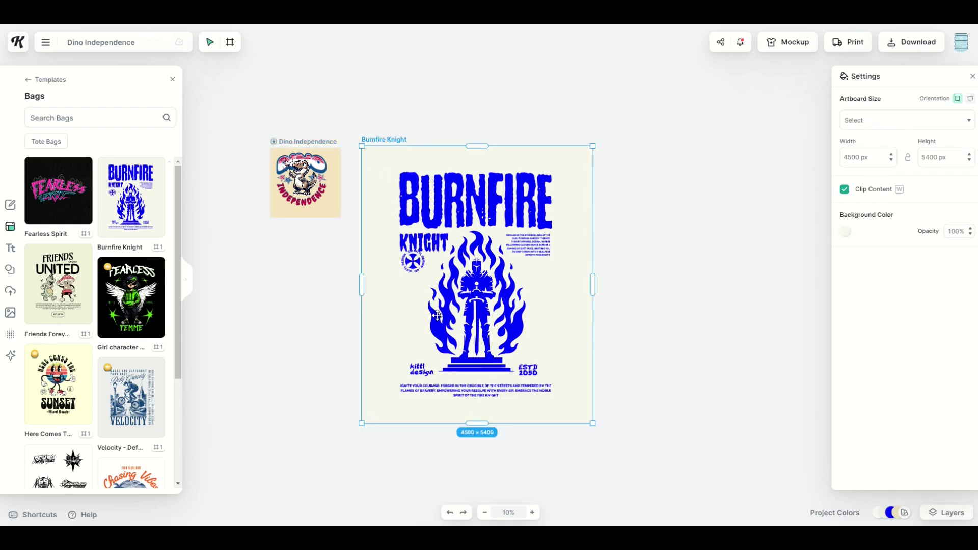
pyautogui.press('Delete')
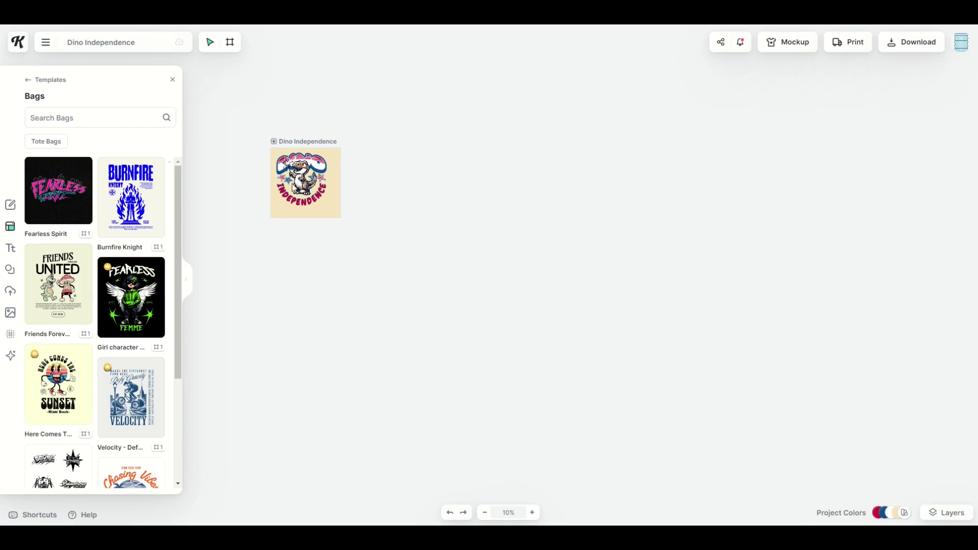
# Resize the Dino Independence artboard to 2302 × 2302 px.
pyautogui.hotkey('shift', '1')
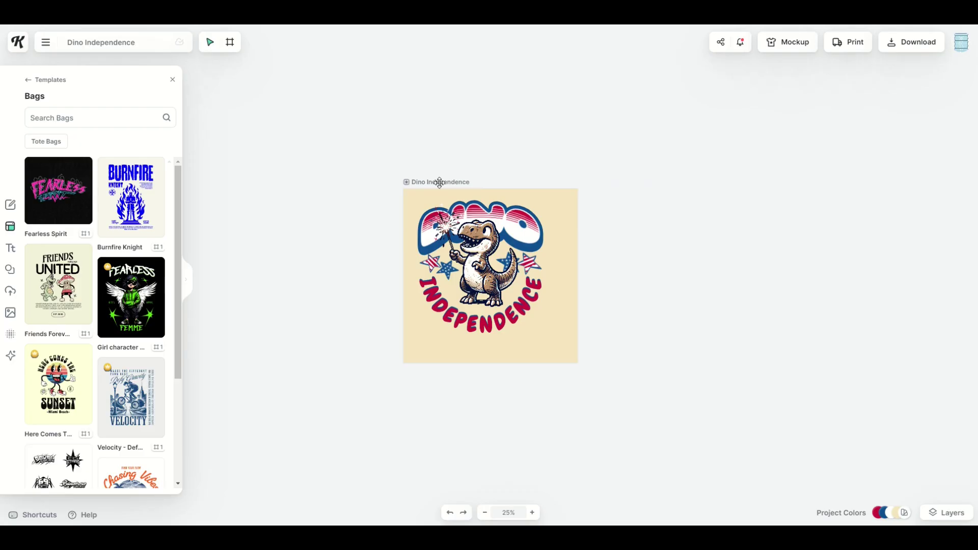
pyautogui.click(440, 183)
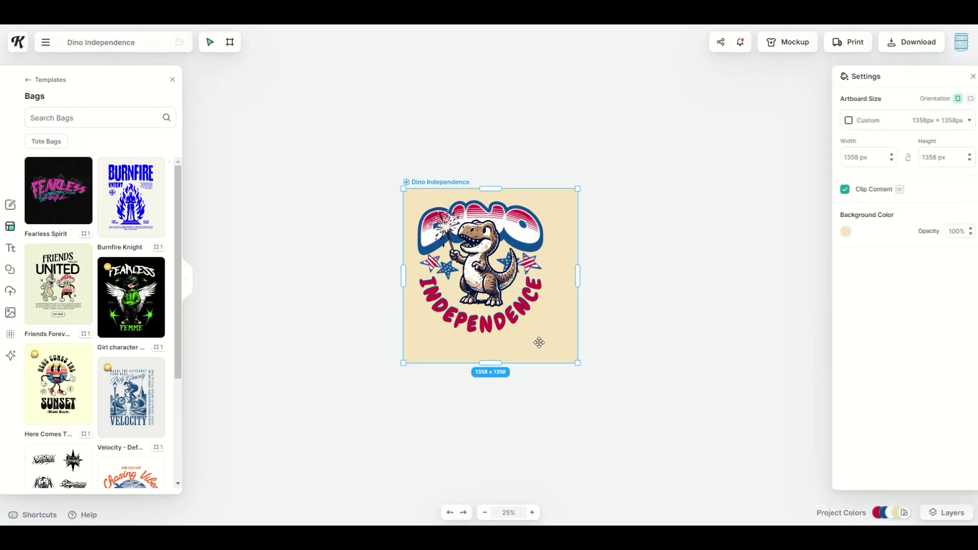
pyautogui.moveTo(579, 372); pyautogui.dragTo(716, 467)
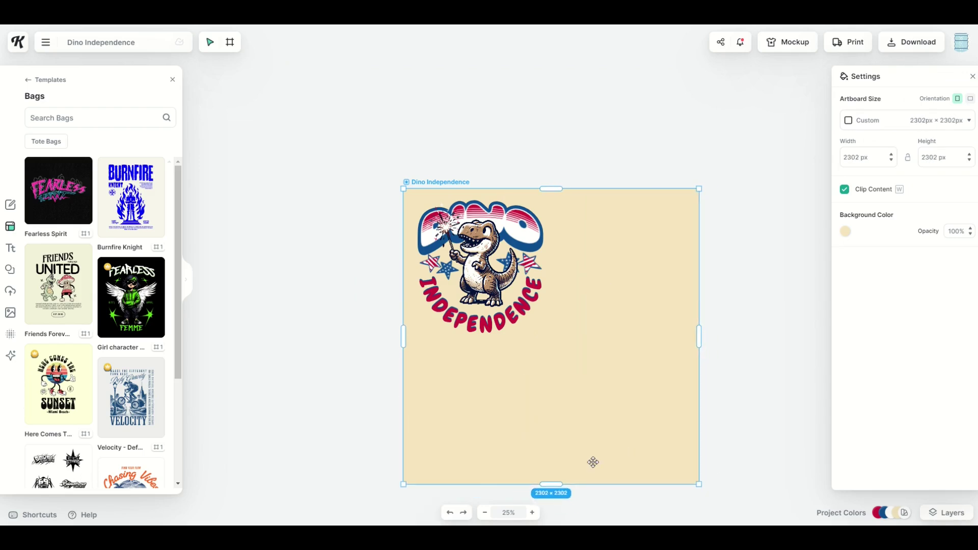
# Scale the dino artwork group up to fill the enlarged artboard.
pyautogui.click(439, 274)
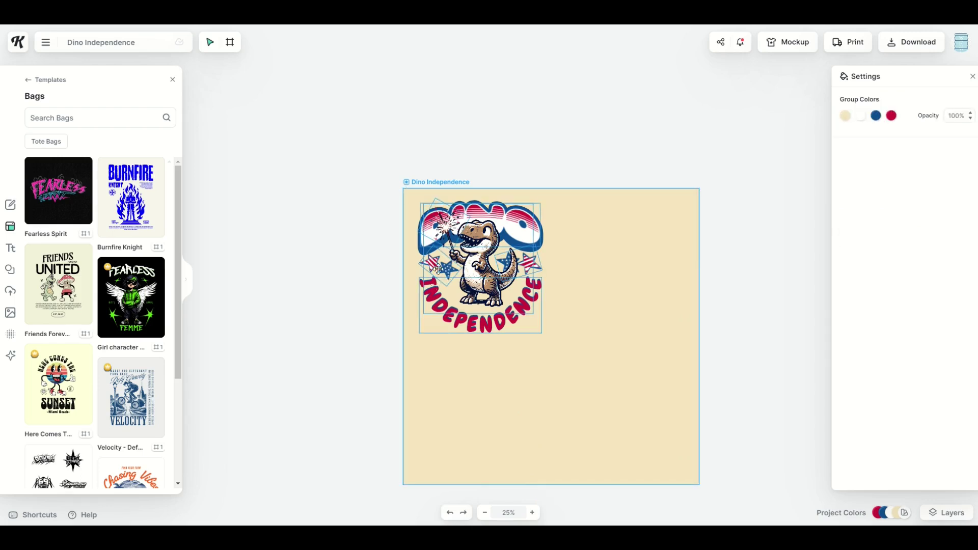
pyautogui.moveTo(474, 242); pyautogui.dragTo(510, 259)
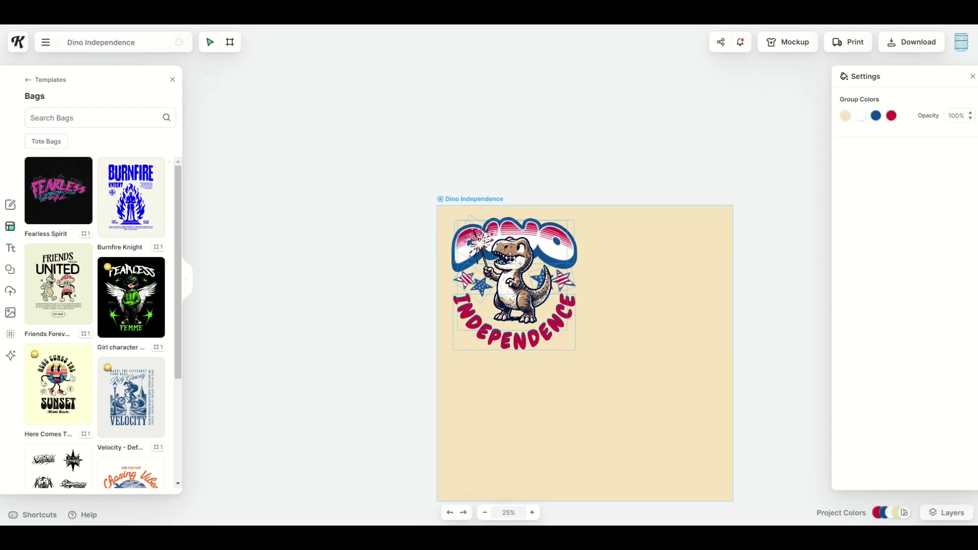
pyautogui.hscroll(5, 510, 258)
pyautogui.scroll(-3, 510, 258)
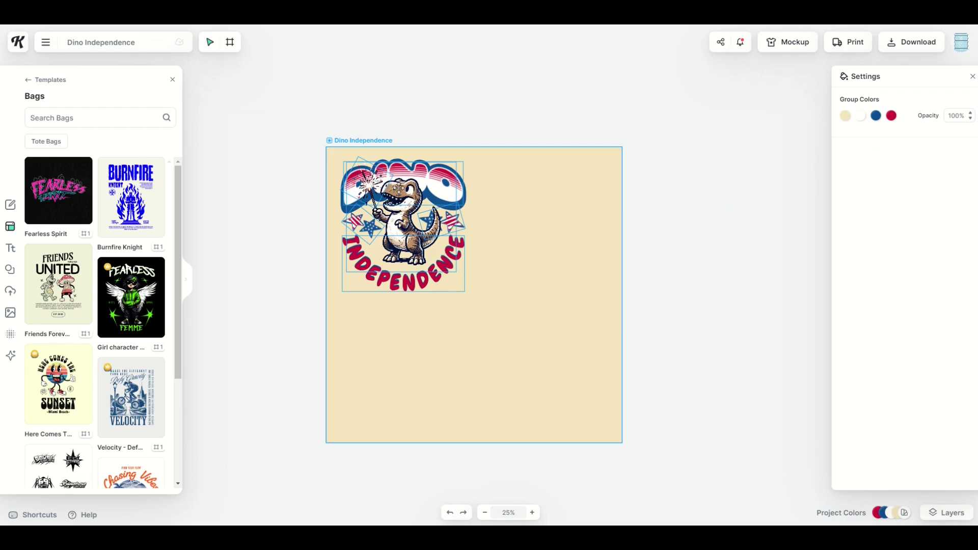
pyautogui.click(353, 140)
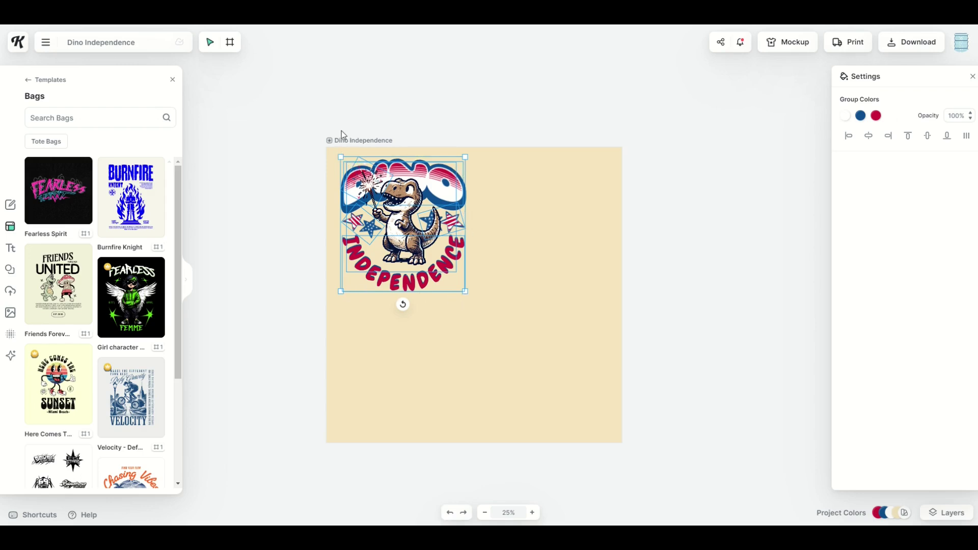
pyautogui.moveTo(465, 292); pyautogui.dragTo(613, 422)
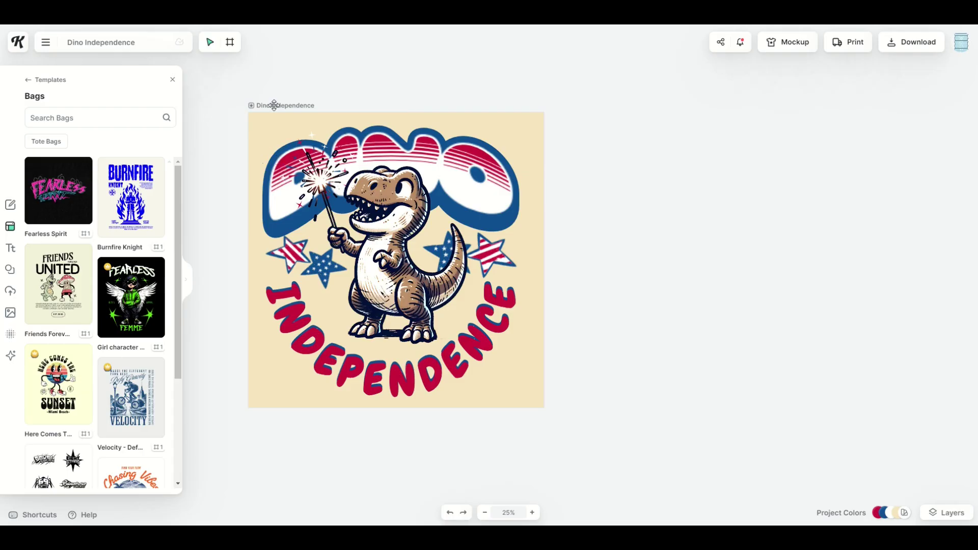
# Copy and paste the Dino Independence artboard, placing Dino Independence 1 to its right.
pyautogui.click(274, 105)
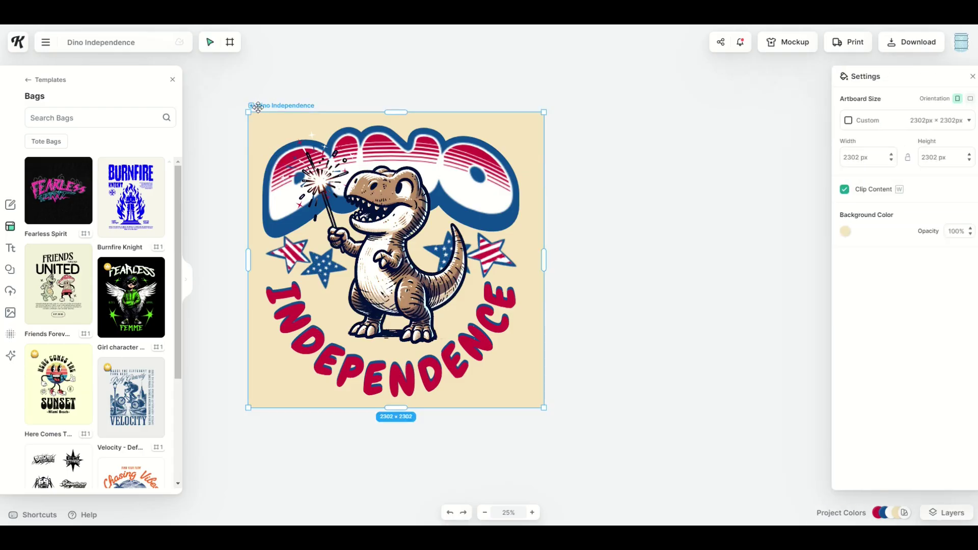
pyautogui.rightClick(301, 107)
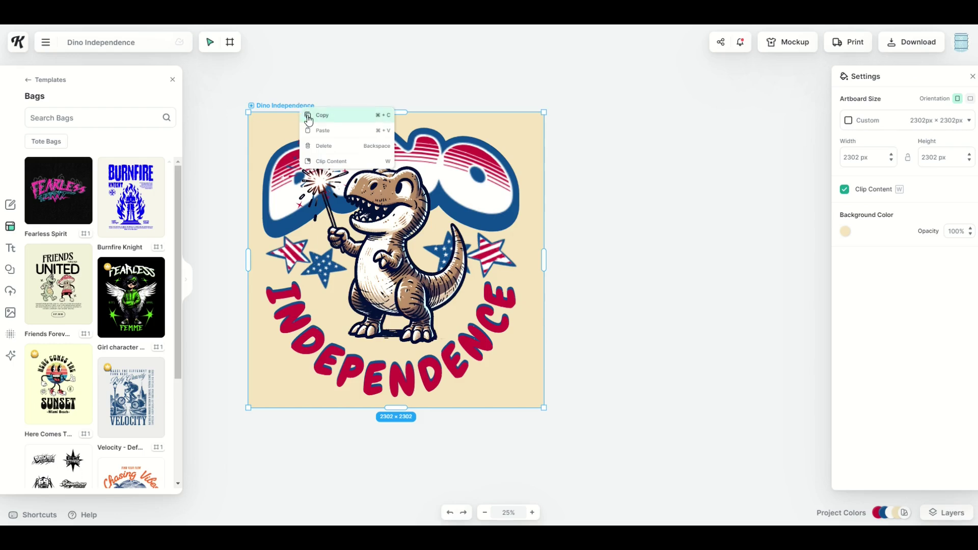
pyautogui.click(309, 116)
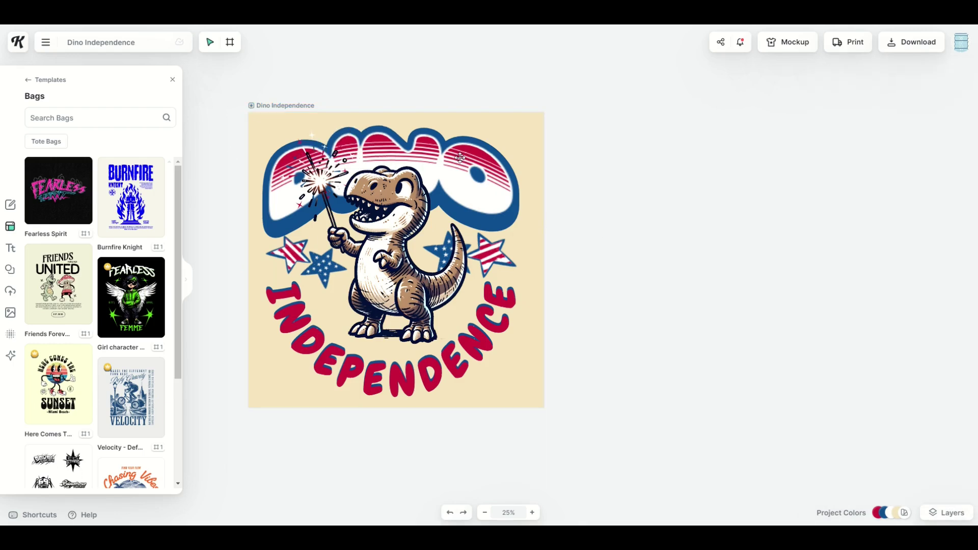
pyautogui.rightClick(632, 279)
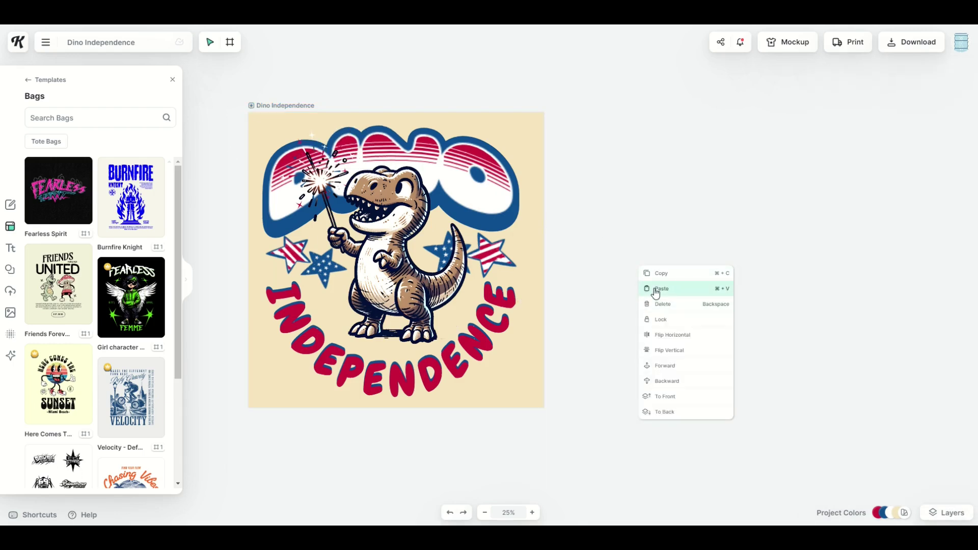
pyautogui.click(647, 286)
pyautogui.moveTo(676, 258); pyautogui.dragTo(603, 112)
pyautogui.click(575, 87)
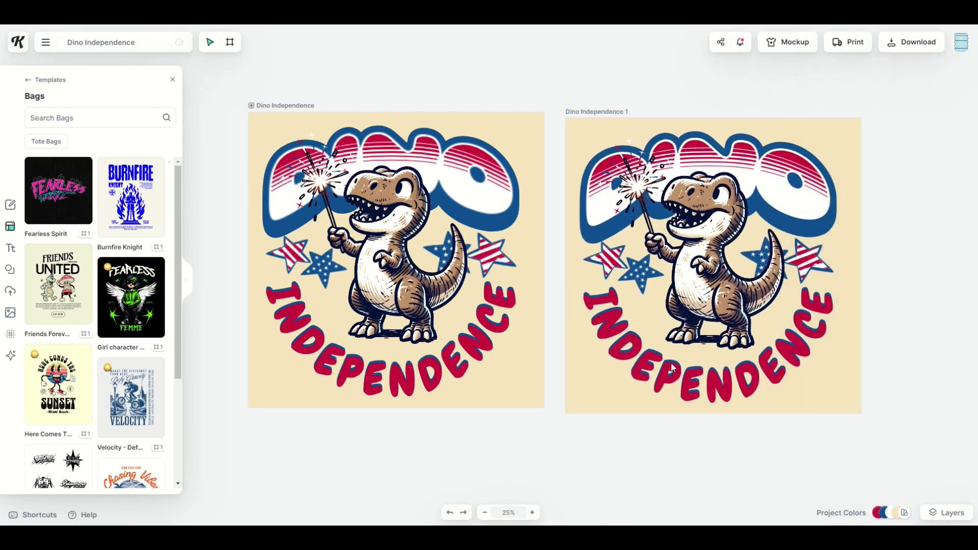